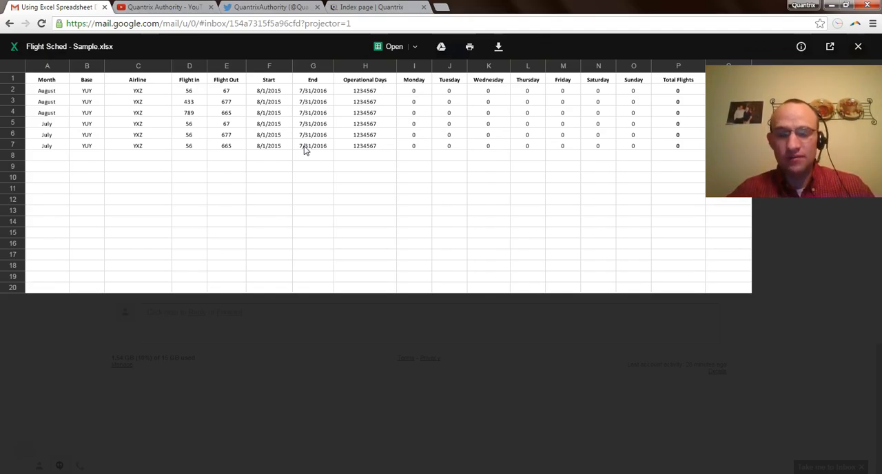
# Step: Switch to Quantrix Modeler and create a new matrix docked below the FlightFacts matrix
pyautogui.hotkey('alt', 'Tab')
pyautogui.hotkey('alt', 'Tab')
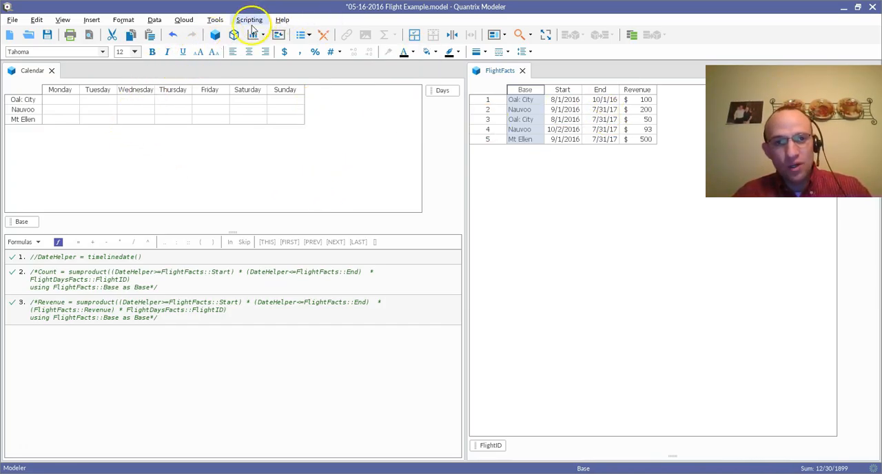
pyautogui.click(215, 34)
pyautogui.moveTo(84, 70); pyautogui.dragTo(624, 350)
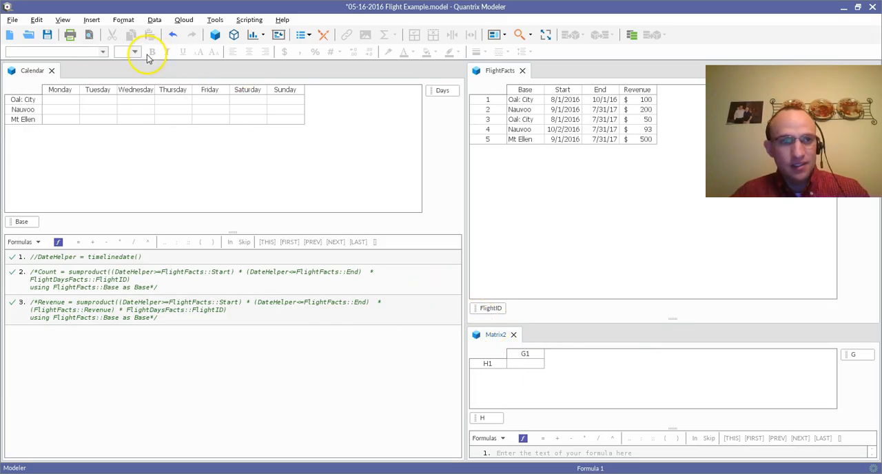
# Step: Rename the new matrix to FlightDates in the model browser, and close the browser
pyautogui.click(301, 35)
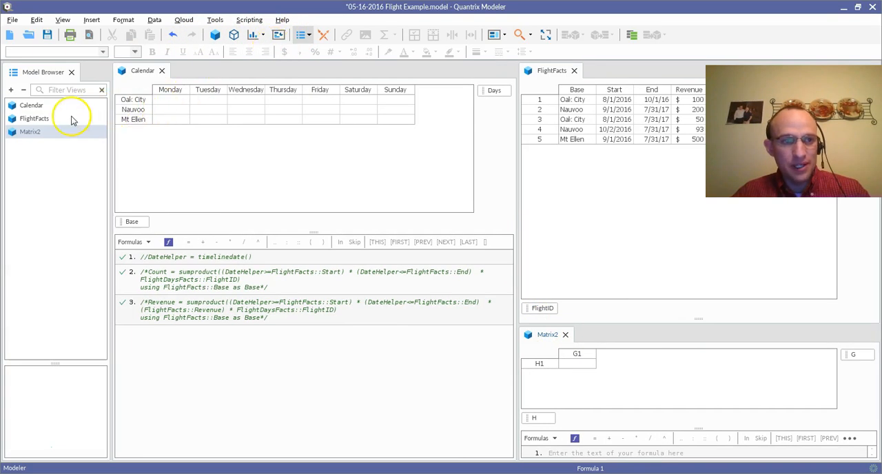
pyautogui.rightClick(50, 132)
pyautogui.click(77, 149)
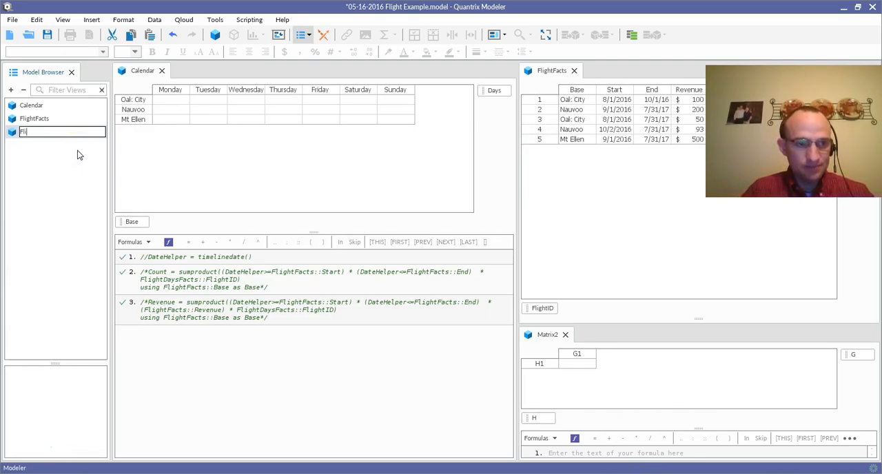
pyautogui.write('FlightDates')
pyautogui.press('Return')
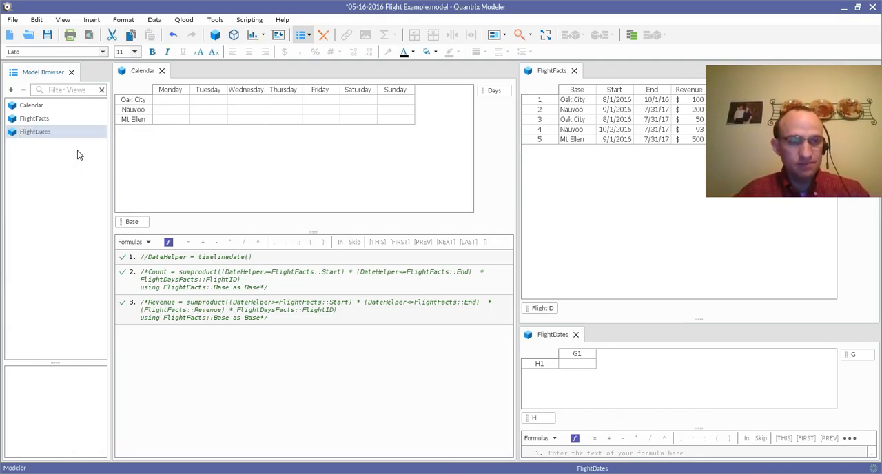
pyautogui.click(71, 72)
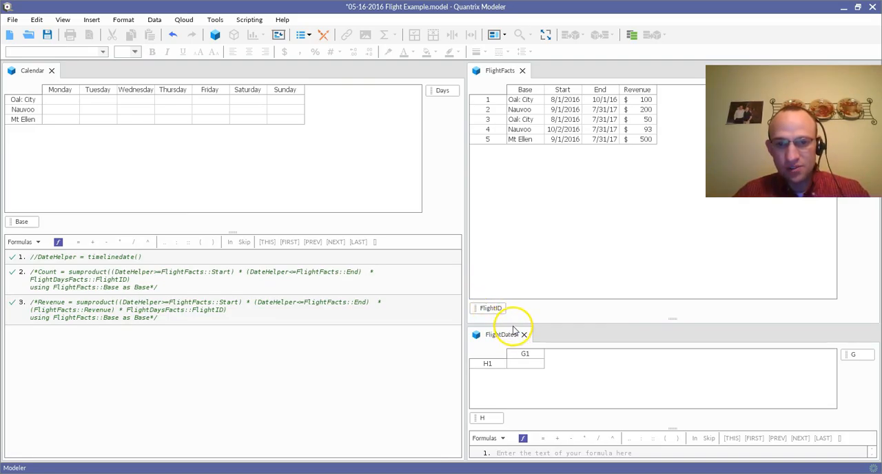
# Step: Enlarge FlightDates and replace its default categories with linked Days as columns and linked FlightID as rows
pyautogui.moveTo(512, 324); pyautogui.dragTo(524, 222)
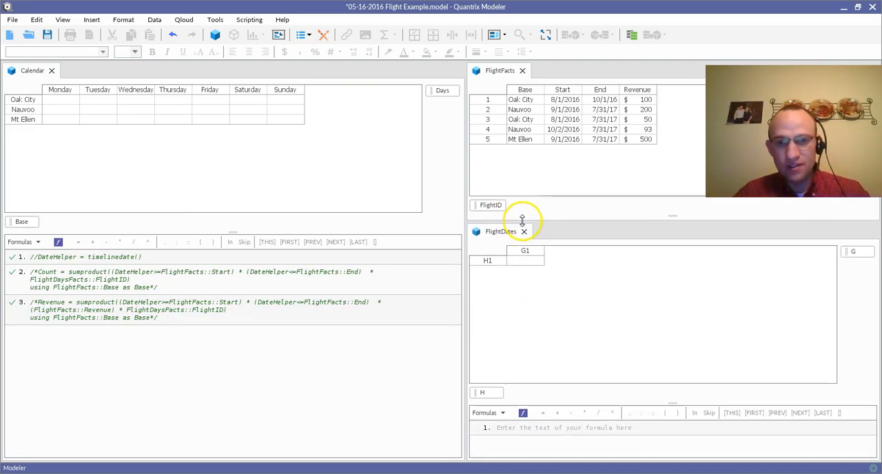
pyautogui.click(498, 399)
pyautogui.press('Delete')
pyautogui.click(855, 252)
pyautogui.press('Delete')
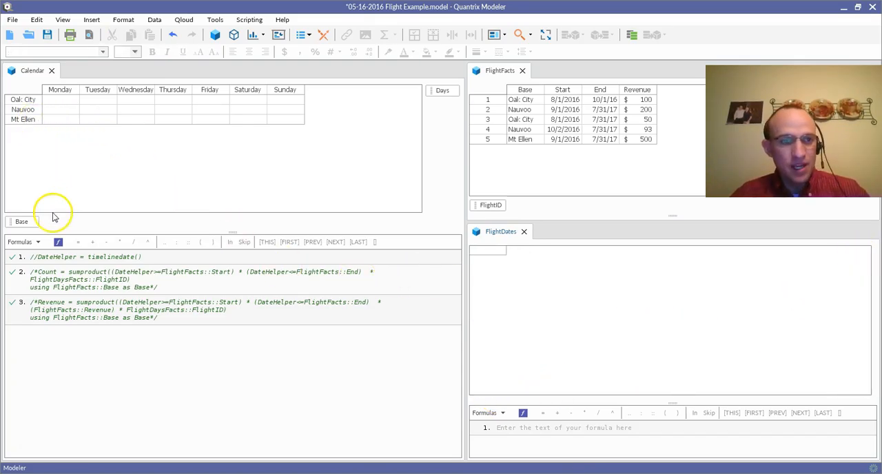
pyautogui.moveTo(441, 100); pyautogui.dragTo(499, 401)
pyautogui.moveTo(496, 206); pyautogui.dragTo(859, 268)
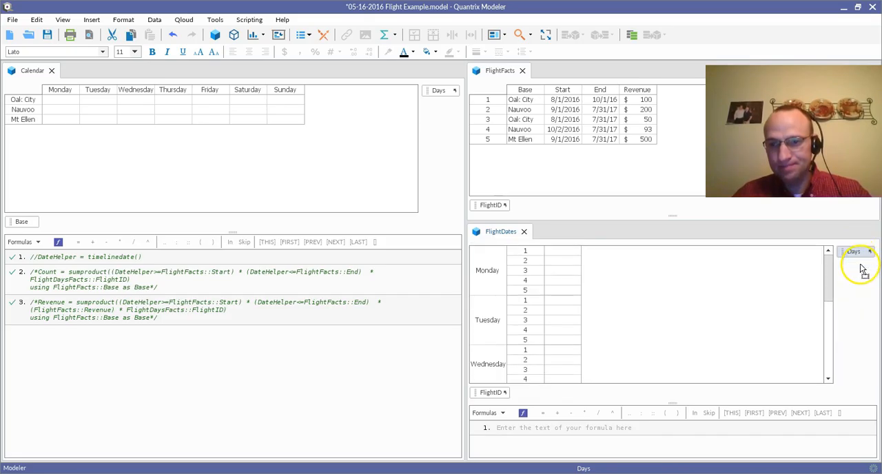
# Step: Enter 1 for flight 1 on Monday, Wednesday and Friday in FlightDates
pyautogui.click(534, 262)
pyautogui.write('1')
pyautogui.press('Tab')
pyautogui.press('Tab')
pyautogui.press('Right')
pyautogui.write('1')
# Step: Enter 1 in FlightDates for flight 2 on Monday, flight 3 on Tuesday, flight 4 on Wednesday and flight 5 on Monday
pyautogui.press('Down')
pyautogui.press('Down')
pyautogui.press('Left')
pyautogui.press('Left')
pyautogui.press('Left')
pyautogui.press('Left')
pyautogui.press('Up')
pyautogui.write('1')
pyautogui.press('Down')
pyautogui.press('Right')
pyautogui.write('1')
pyautogui.press('Down')
pyautogui.press('Right')
pyautogui.write('1')
pyautogui.press('Down')
pyautogui.press('Left')
pyautogui.press('Left')
pyautogui.write('1')
pyautogui.press('Right')
pyautogui.press('Right')
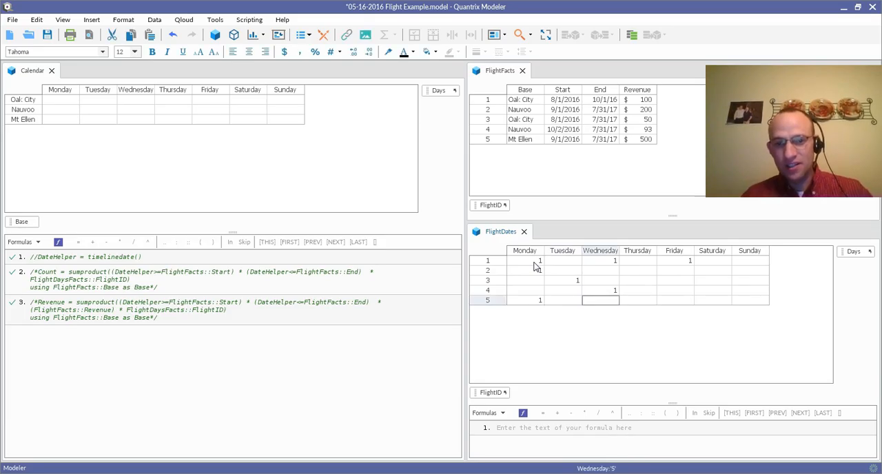
# Step: Try adding a sixth flight after flight 5 in FlightFacts, and undo the addition
pyautogui.click(488, 140)
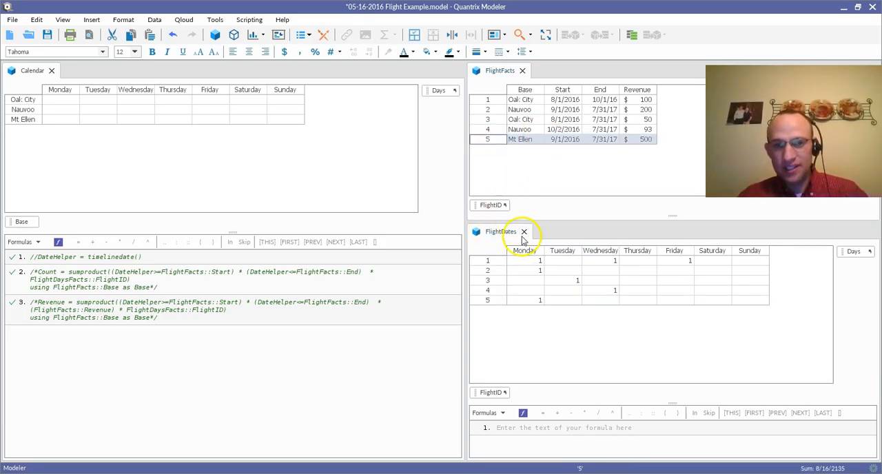
pyautogui.press('Return')
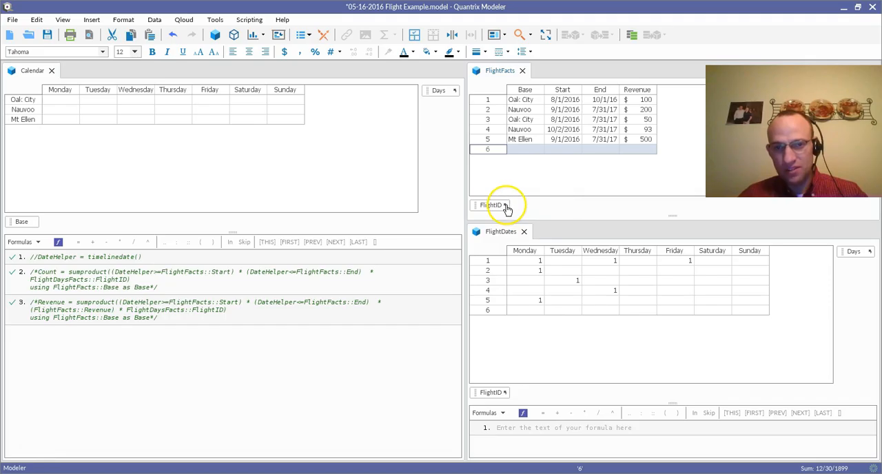
pyautogui.hotkey('ctrl', 'z')
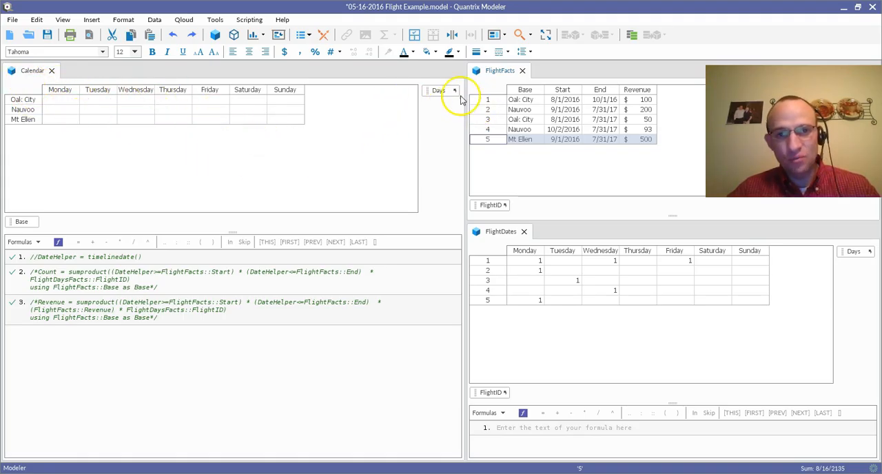
# Step: Create a timeline in the Calendar matrix starting January 2016, covering 2 years with a month dimension
pyautogui.click(29, 222)
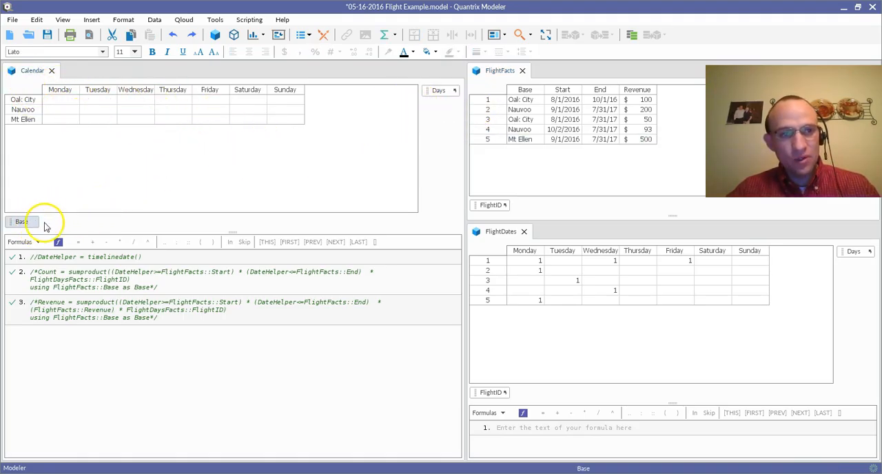
pyautogui.click(430, 91)
pyautogui.click(425, 107)
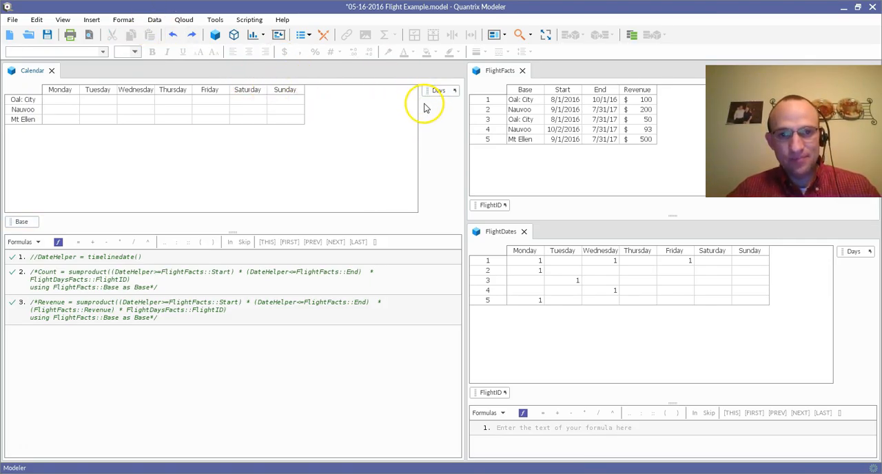
pyautogui.rightClick(436, 92)
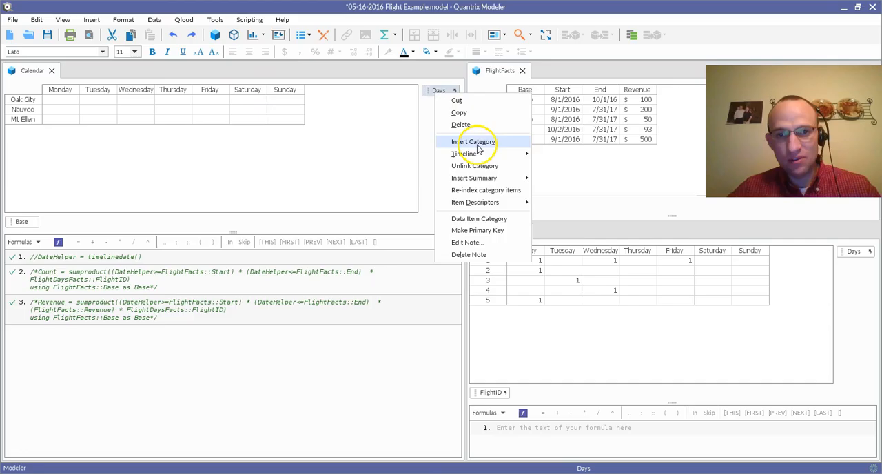
pyautogui.moveTo(475, 154)
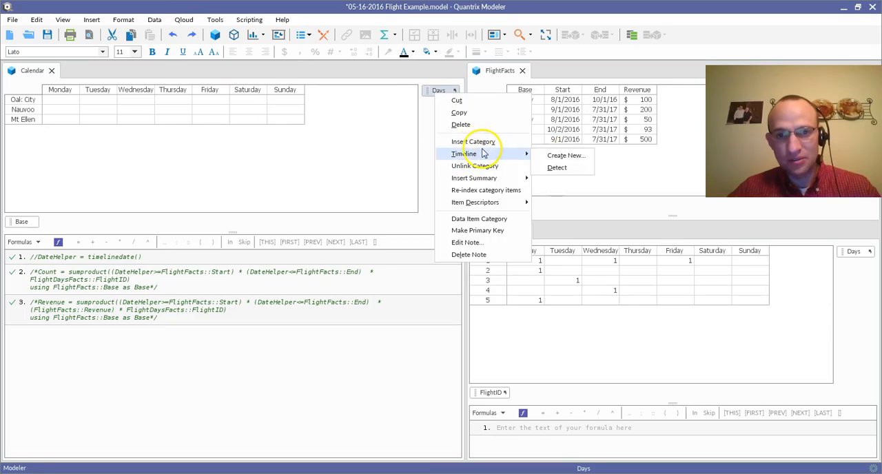
pyautogui.click(551, 155)
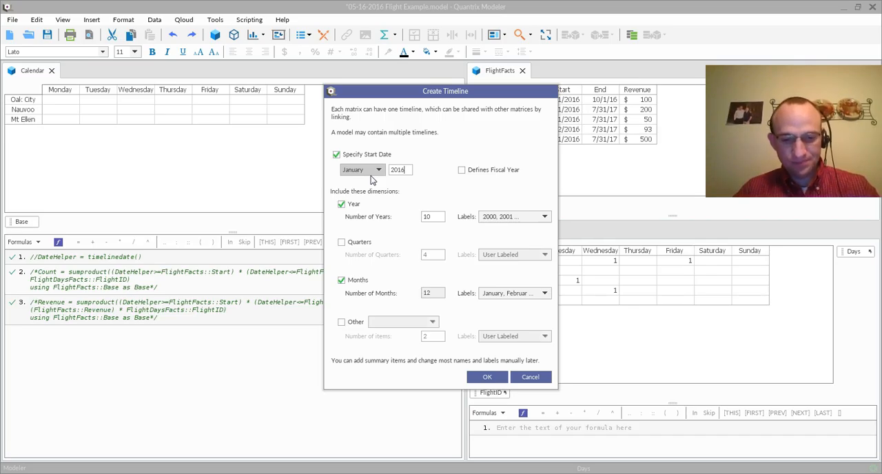
pyautogui.click(428, 217)
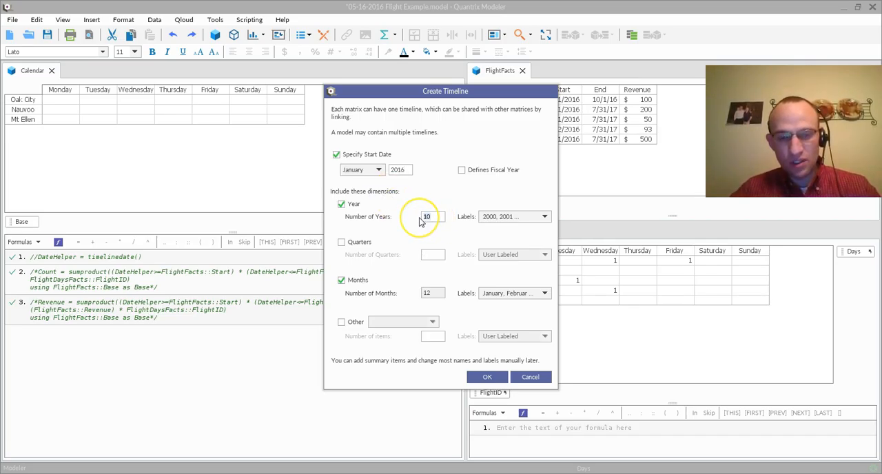
pyautogui.moveTo(437, 219); pyautogui.dragTo(418, 218)
pyautogui.write('2')
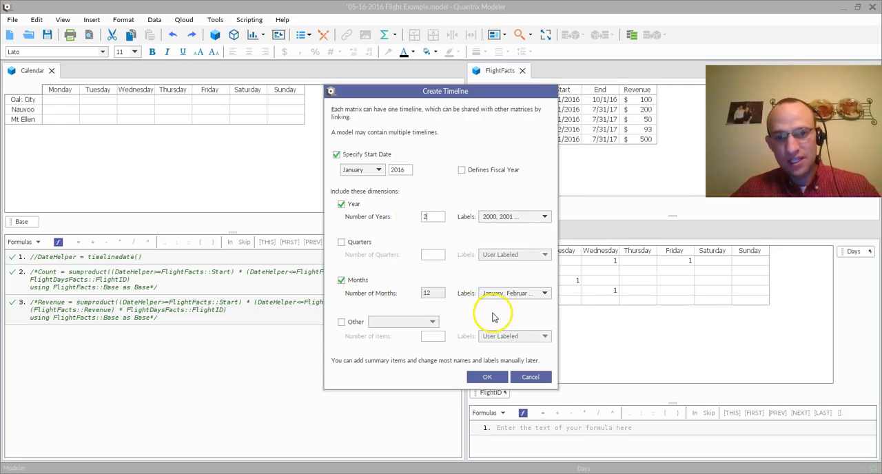
pyautogui.click(487, 377)
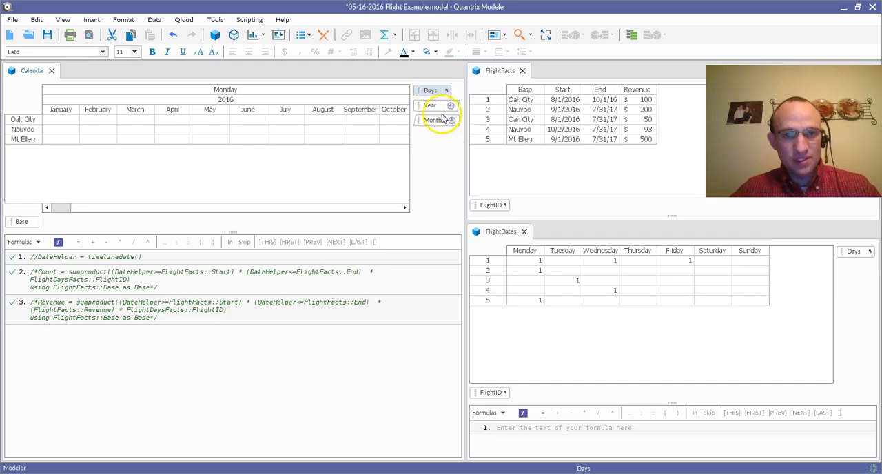
# Step: Move the Month category to the Calendar rows before Base, and enlarge the matrix area
pyautogui.moveTo(432, 123); pyautogui.dragTo(17, 224)
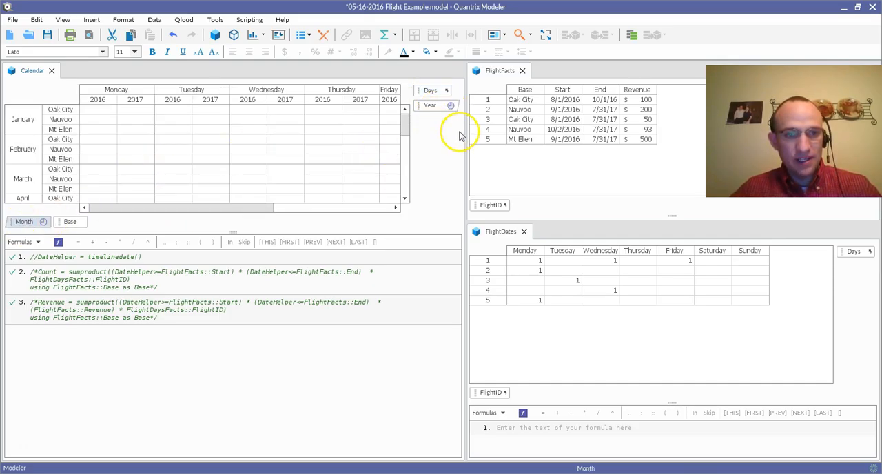
pyautogui.click(58, 118)
pyautogui.scroll(-3, 126, 167)
pyautogui.scroll(3, 125, 167)
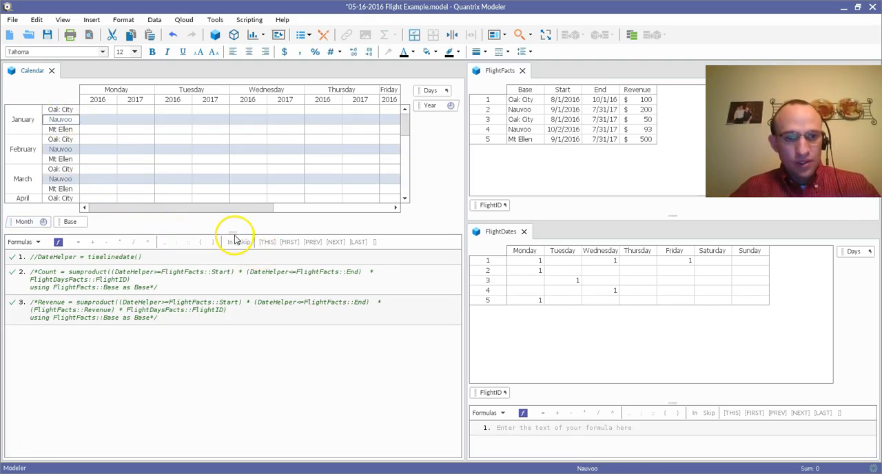
pyautogui.moveTo(234, 238); pyautogui.dragTo(158, 279)
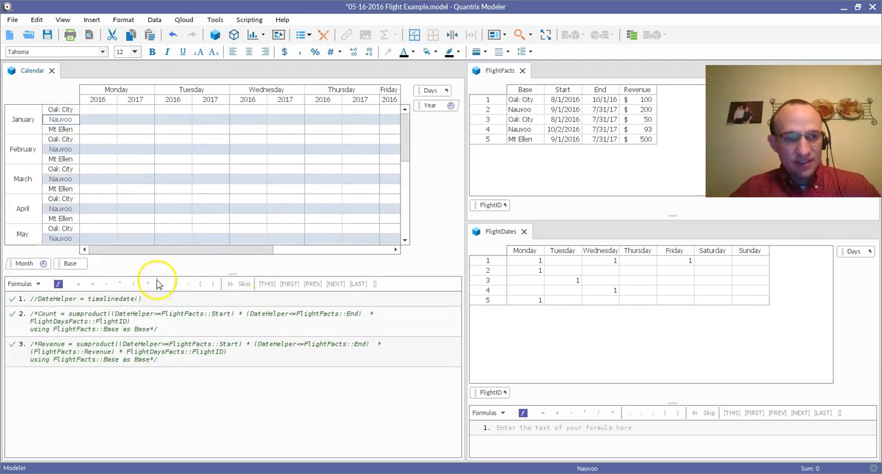
# Step: Add a category named Metric after Base in the Calendar matrix
pyautogui.click(74, 264)
pyautogui.press('Return')
pyautogui.write('Metric')
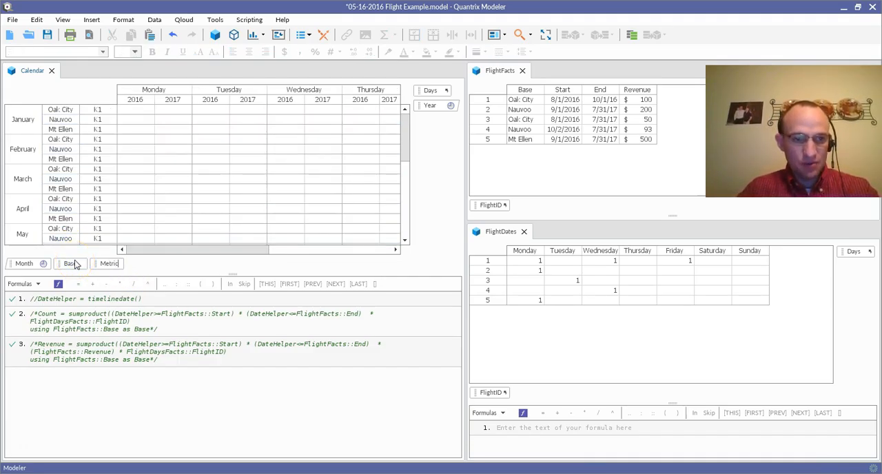
pyautogui.press('Return')
# Step: Rename the Metric category's first item to Count and add a second item named DateHelper
pyautogui.click(105, 121)
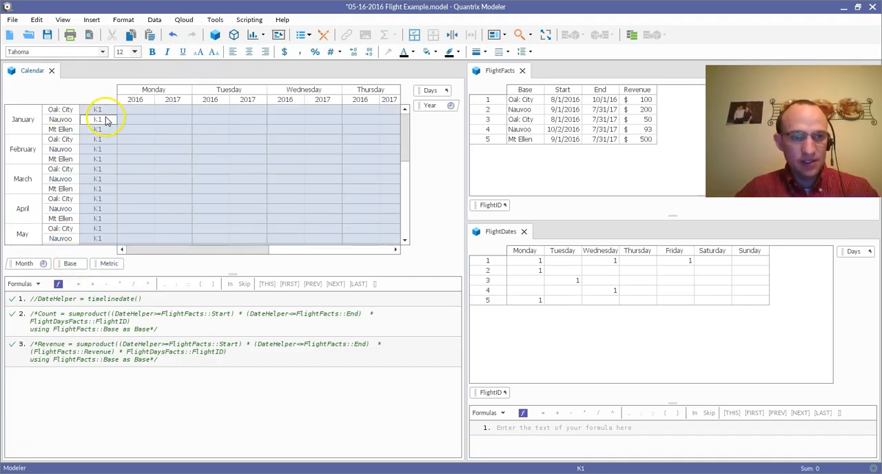
pyautogui.write('Count')
pyautogui.press('Return')
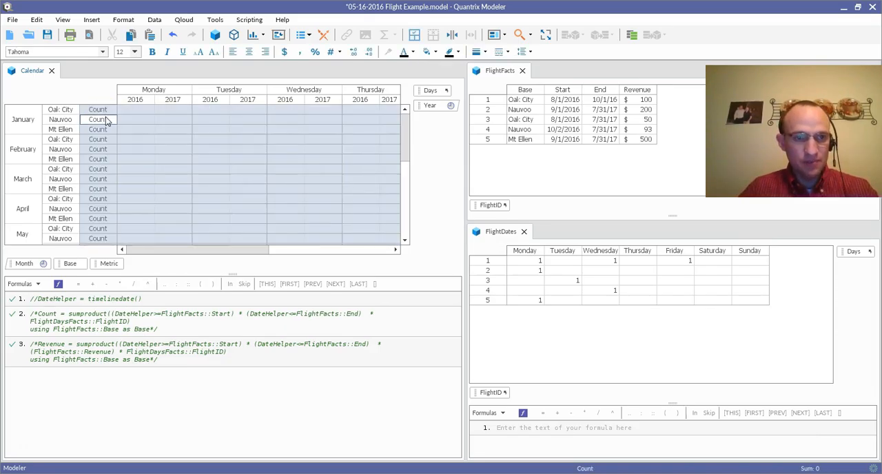
pyautogui.press('Return')
pyautogui.write('DateHel')
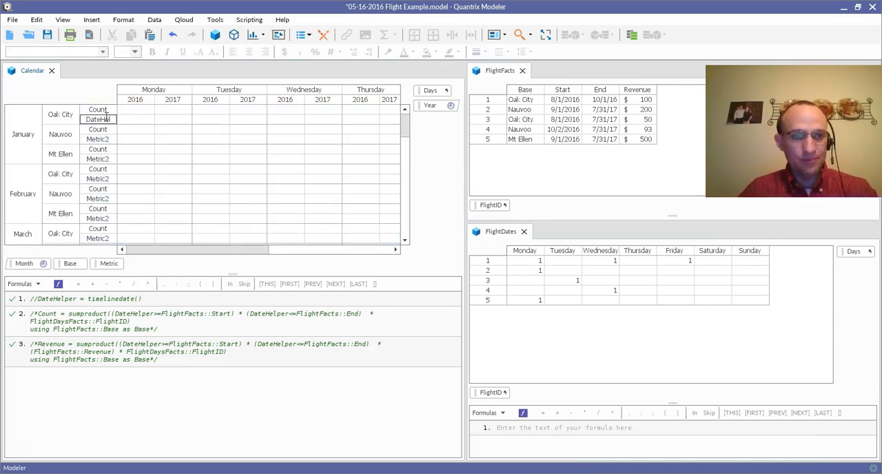
pyautogui.press('Return')
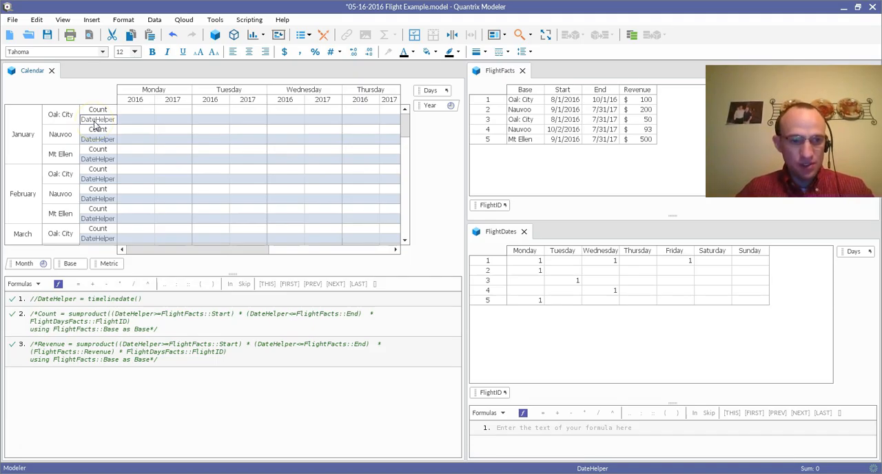
# Step: Add the formula DateHelper = timelinedate() to the Calendar matrix
pyautogui.press('=')
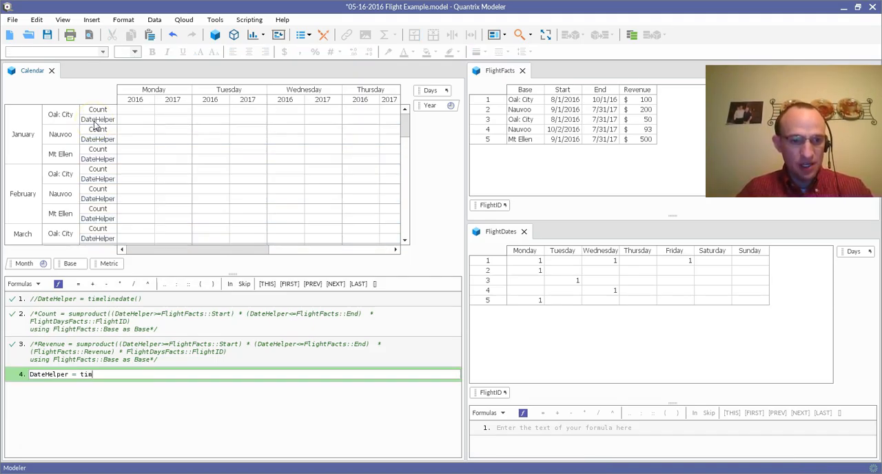
pyautogui.write('timelinedate()')
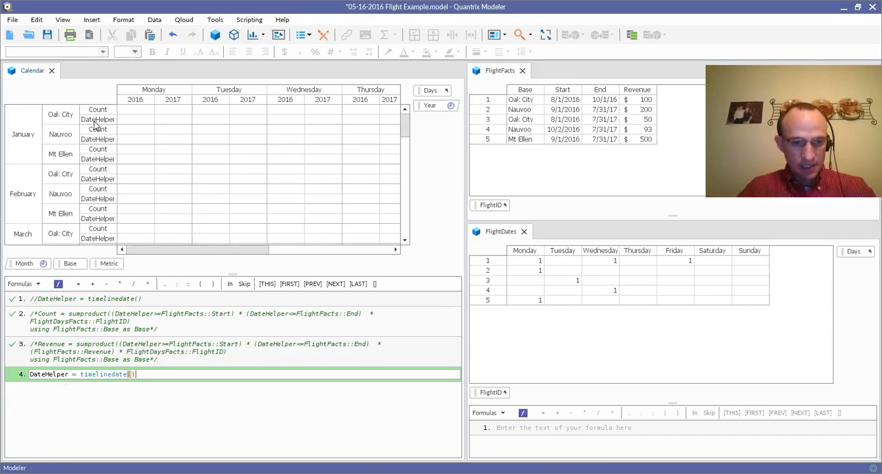
pyautogui.press('Return')
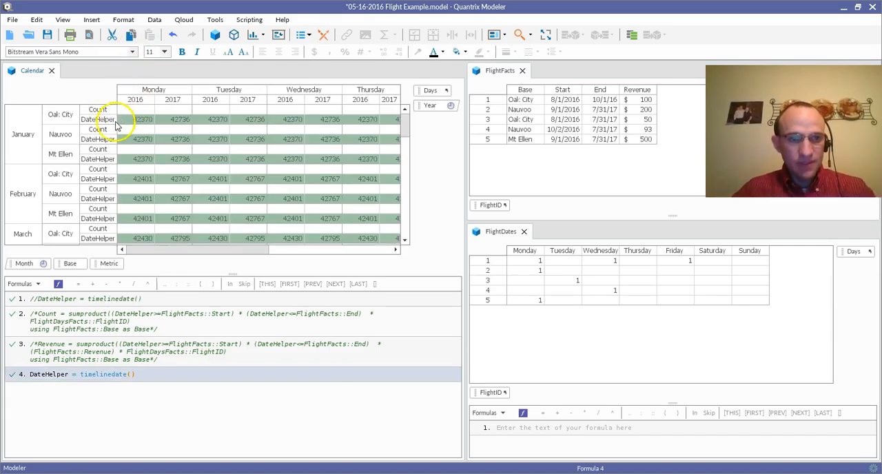
# Step: Format the DateHelper values as dates with month, day and two-digit year
pyautogui.click(102, 119)
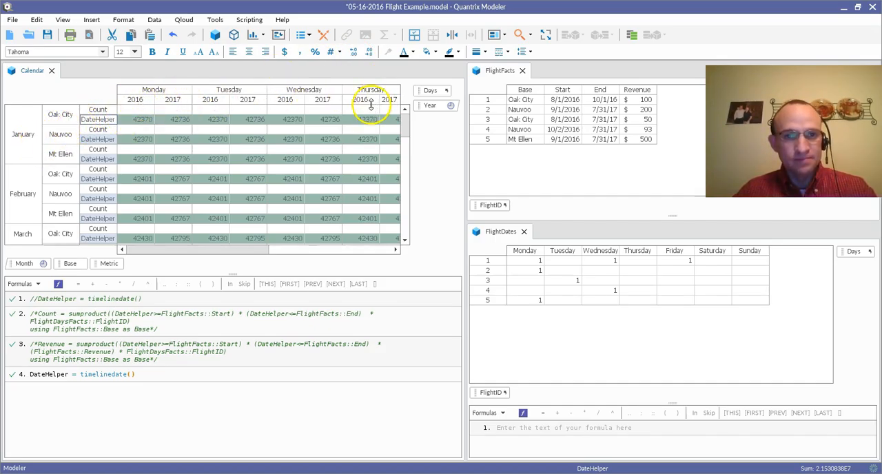
pyautogui.click(339, 53)
pyautogui.click(387, 139)
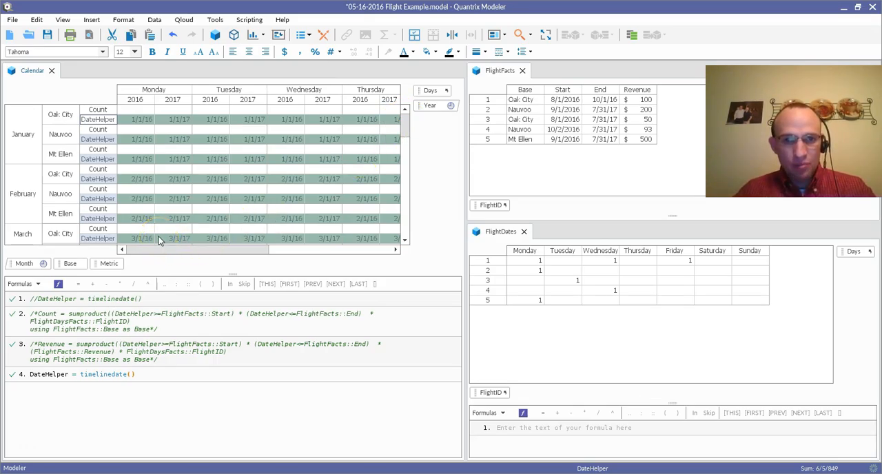
# Step: Start a Calendar formula for Count as a sumproduct with the condition (DateHelper>= FlightFacts::Start)
pyautogui.click(98, 110)
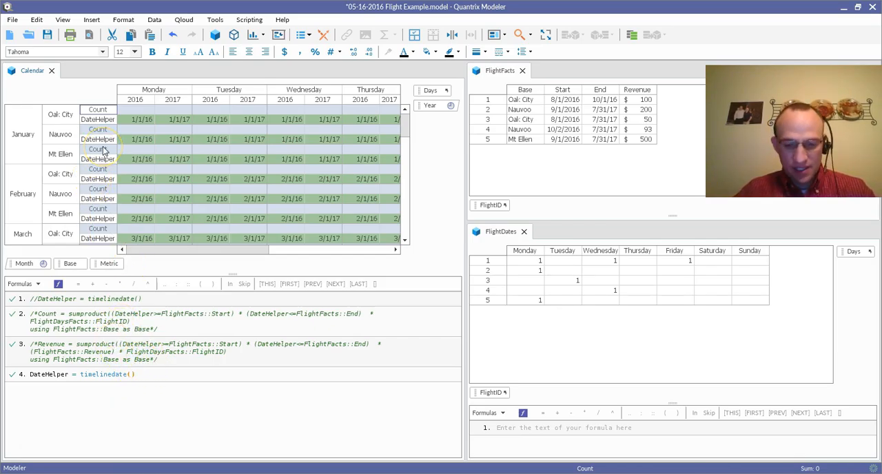
pyautogui.press('=')
pyautogui.write('sum')
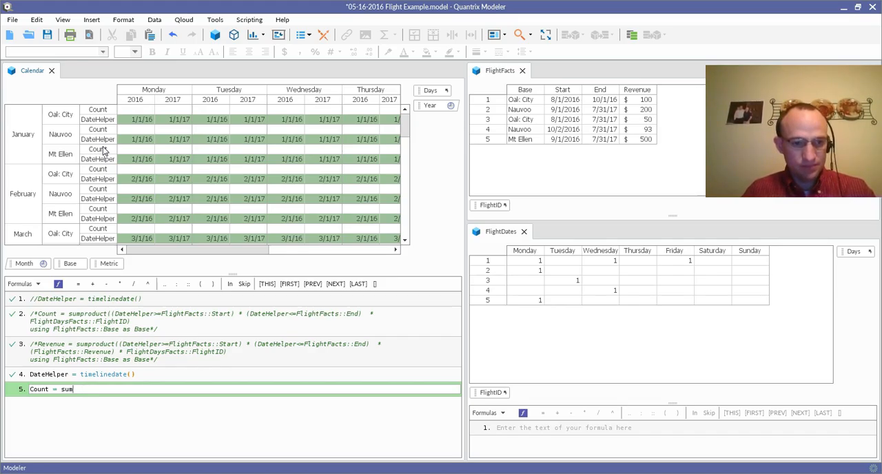
pyautogui.write('product( ')
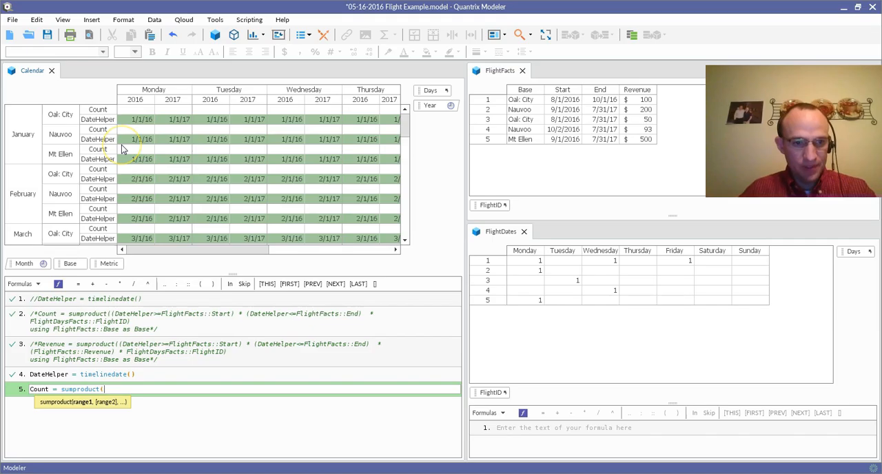
pyautogui.write('(')
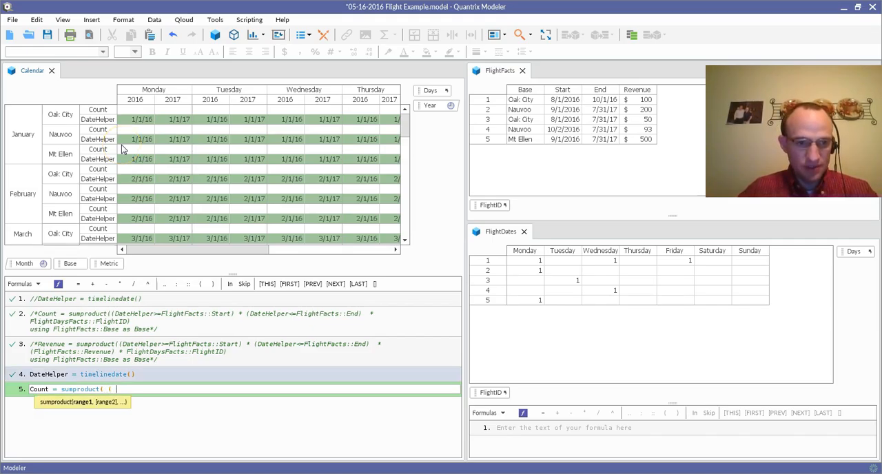
pyautogui.click(103, 141)
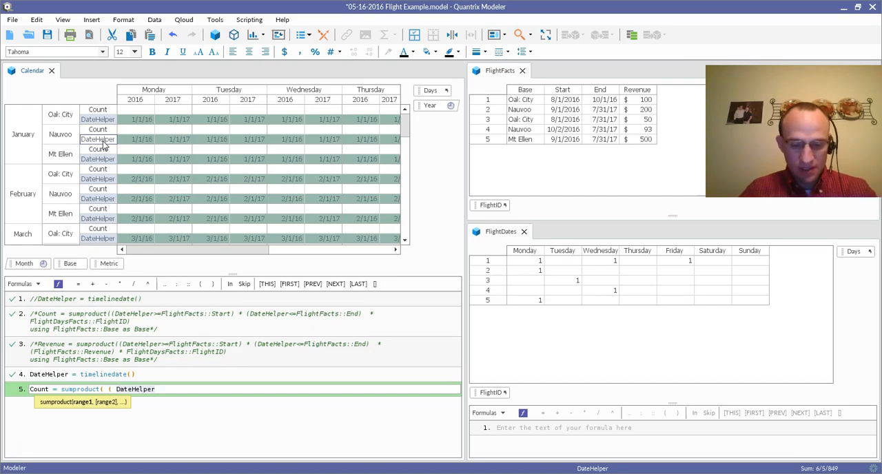
pyautogui.write('>')
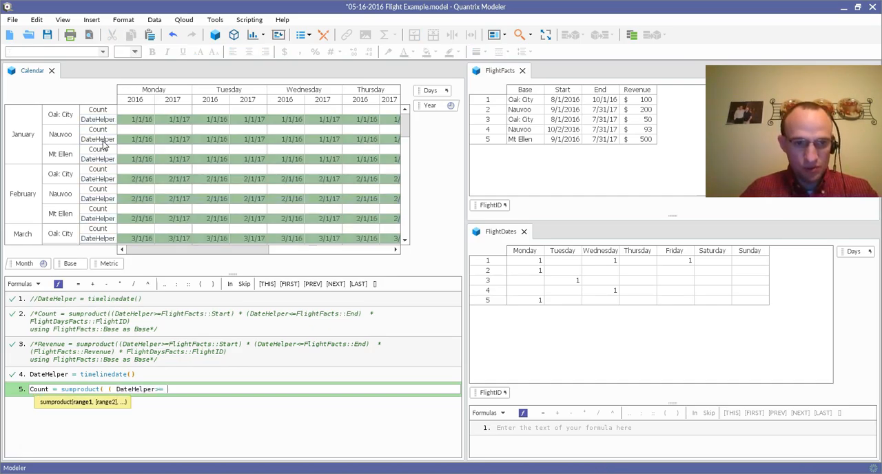
pyautogui.write('=')
pyautogui.click(569, 93)
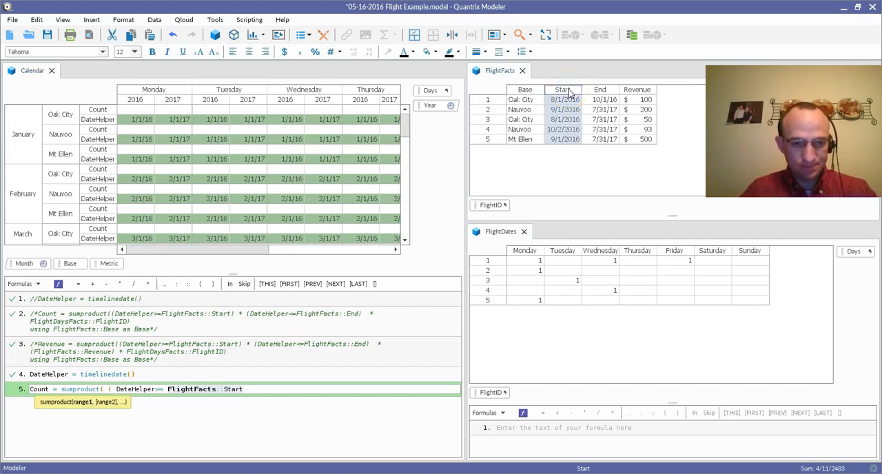
pyautogui.write(') * (')
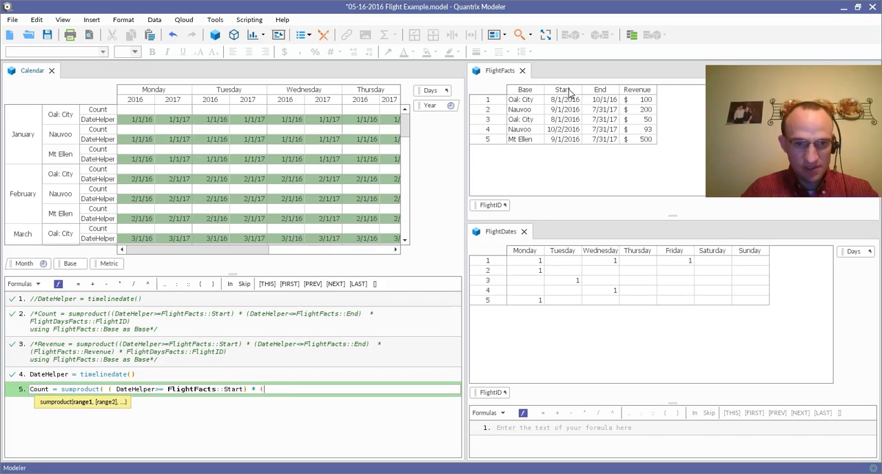
pyautogui.write('DateHelper')
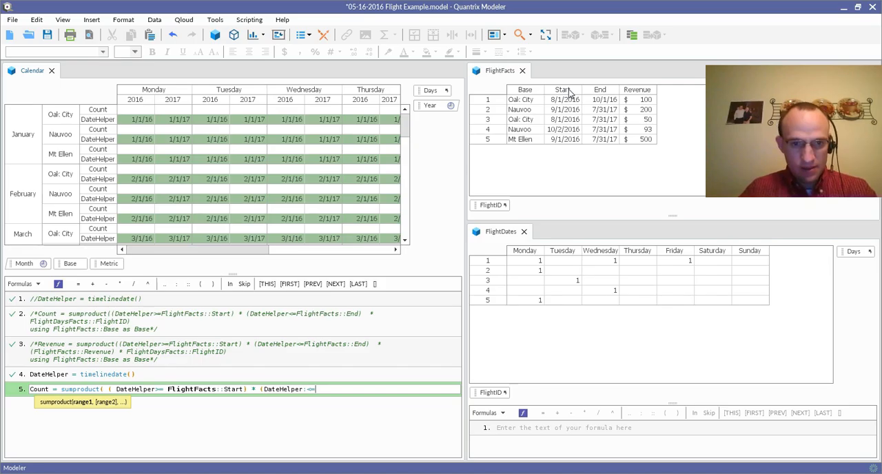
# Step: Extend the Count formula with the end-date condition DateHelper<=FlightFacts::End, multiply by FlightDates::FlightID, and close the sumproduct
pyautogui.write('<=')
pyautogui.click(600, 92)
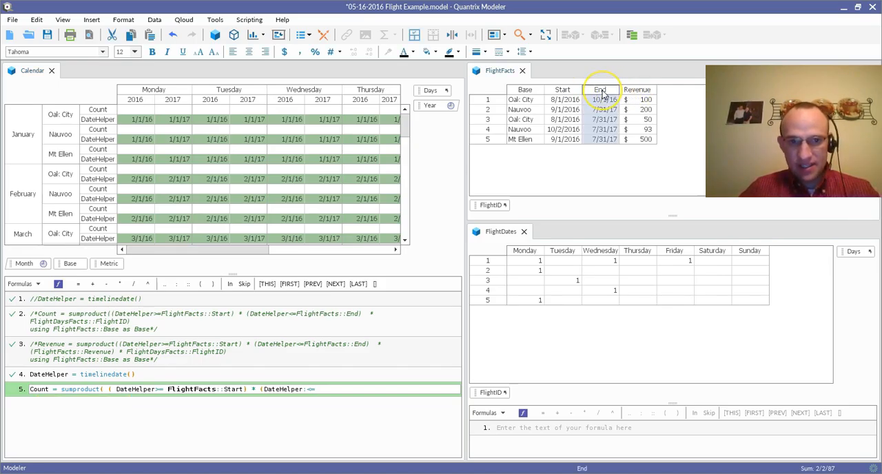
pyautogui.write(') *')
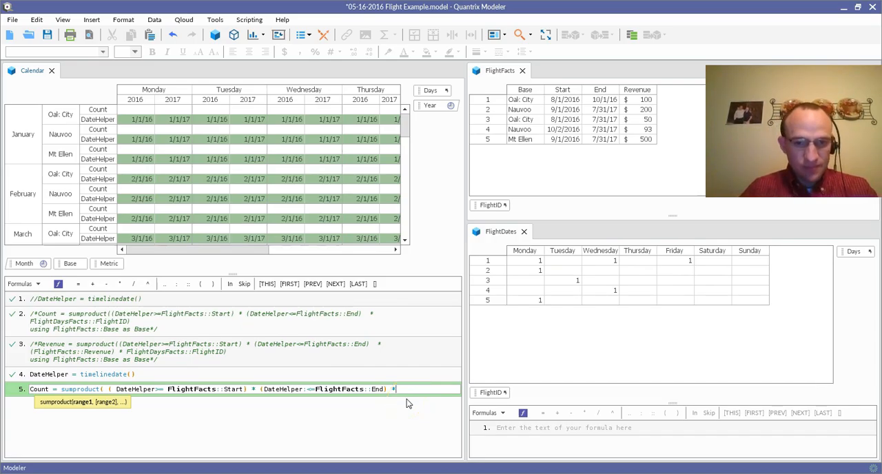
pyautogui.click(492, 393)
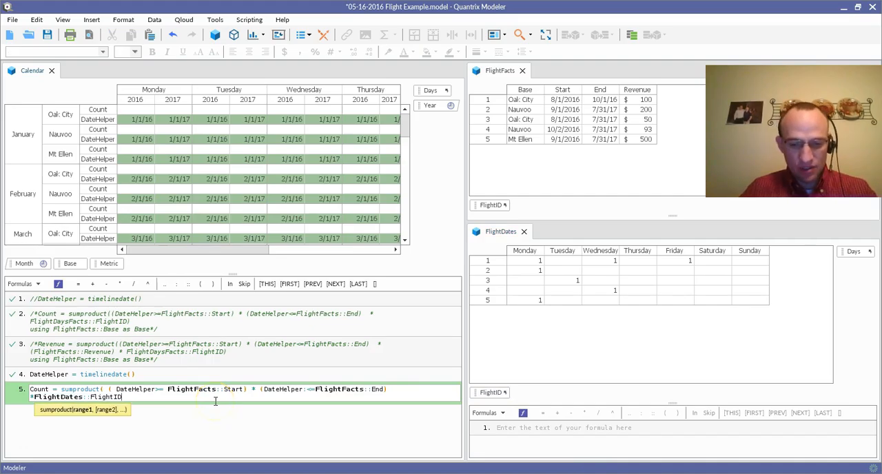
pyautogui.write(')')
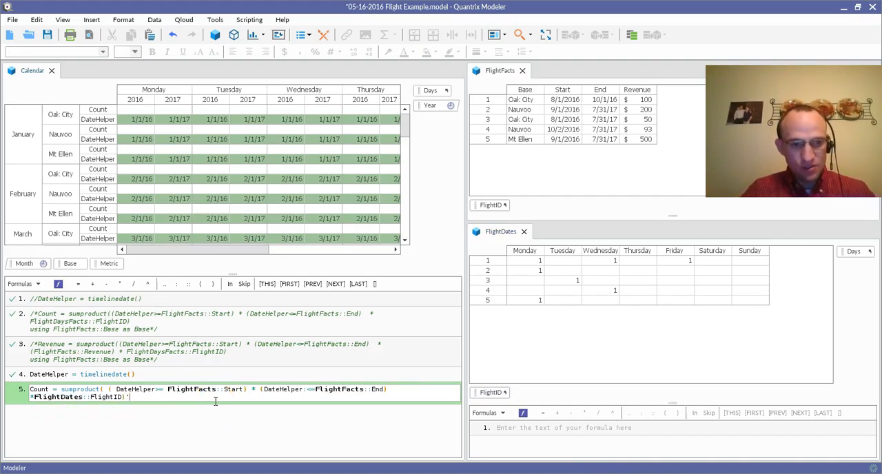
# Step: Complete the Count formula with the clause "using FlightFacts::Base as Base" on a new line
pyautogui.press('Return')
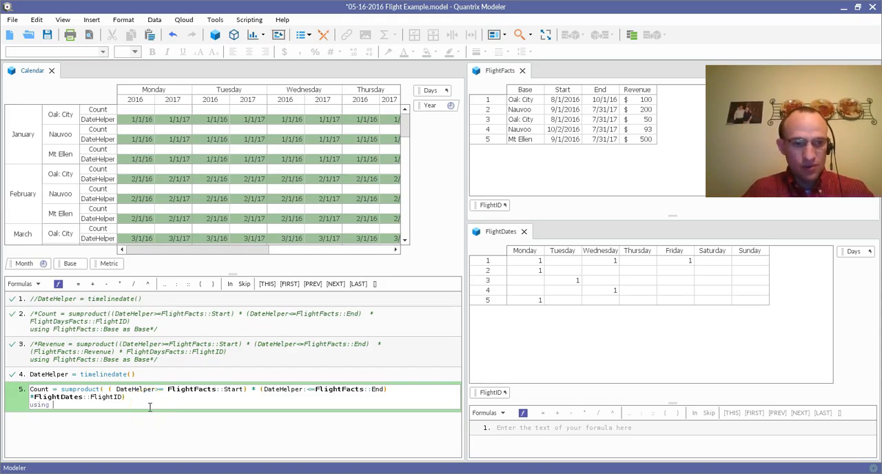
pyautogui.click(523, 90)
pyautogui.write('a')
pyautogui.write('s')
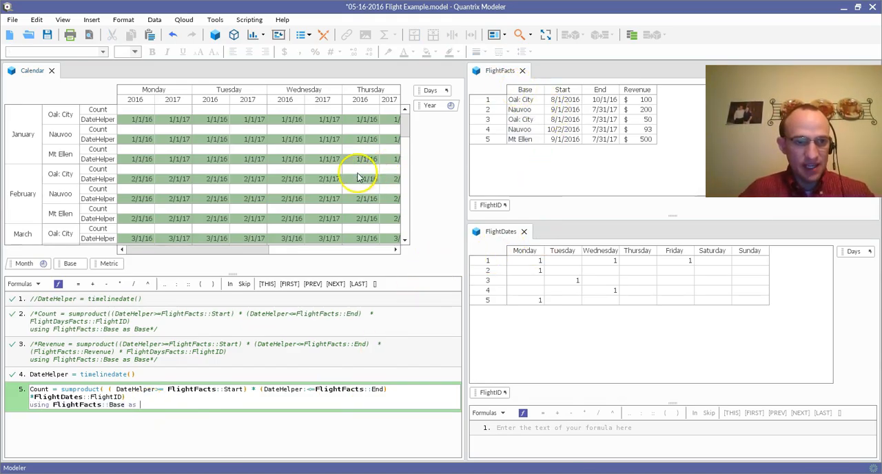
pyautogui.click(71, 265)
pyautogui.press('Return')
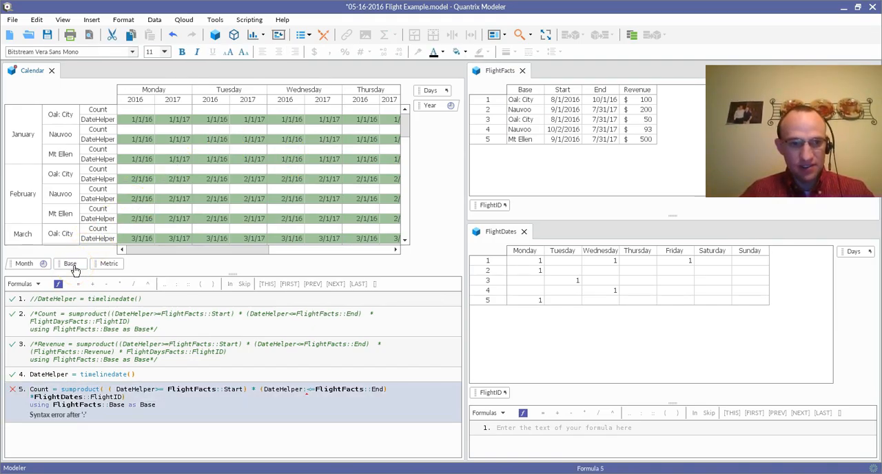
# Step: Remove the stray colon after the second DateHelper in the Count formula
pyautogui.click(307, 393)
pyautogui.press('BackSpace')
pyautogui.press('Return')
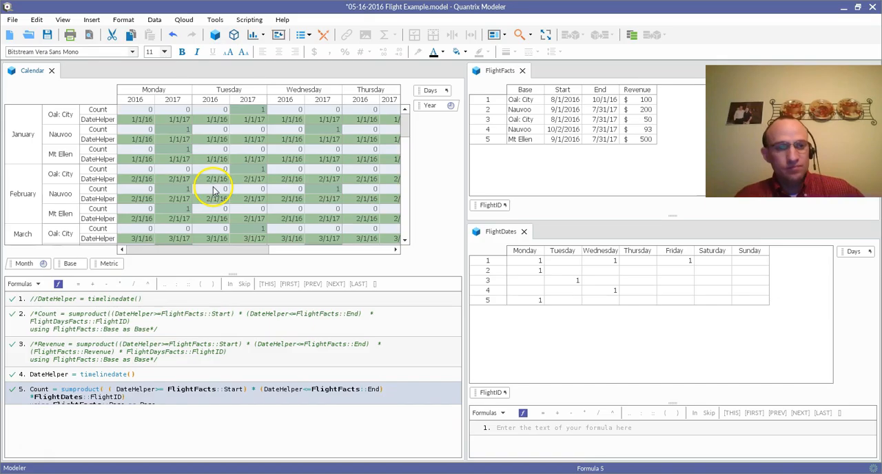
# Step: Make Metric and Base filters of the Calendar matrix, showing Count for Oak City
pyautogui.click(114, 266)
pyautogui.moveTo(113, 266); pyautogui.dragTo(93, 88)
pyautogui.click(85, 88)
pyautogui.click(87, 97)
pyautogui.scroll(-4, 167, 173)
pyautogui.scroll(-1, 178, 208)
pyautogui.scroll(4, 176, 213)
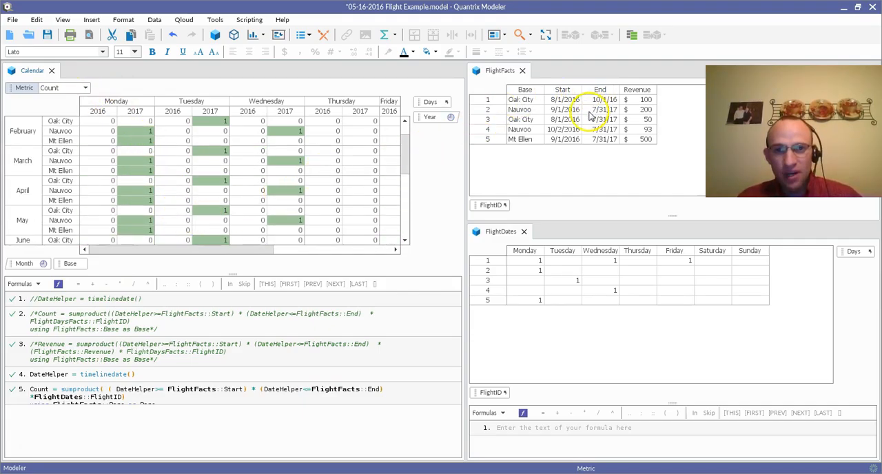
pyautogui.click(70, 265)
pyautogui.moveTo(70, 266); pyautogui.dragTo(109, 88)
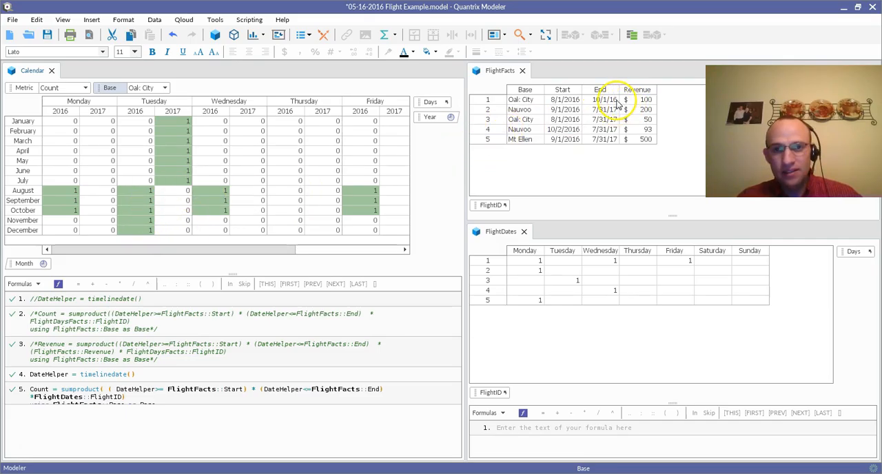
# Step: Check Oak City's monthly counts for Monday, Tuesday, Wednesday and Friday against flights 1 and 3 in FlightFacts and FlightDates
pyautogui.click(67, 208)
pyautogui.moveTo(69, 191); pyautogui.dragTo(74, 216)
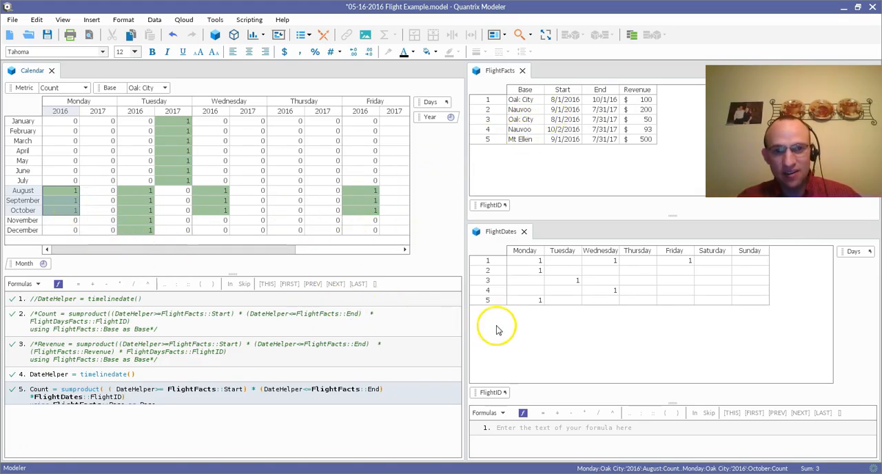
pyautogui.click(529, 263)
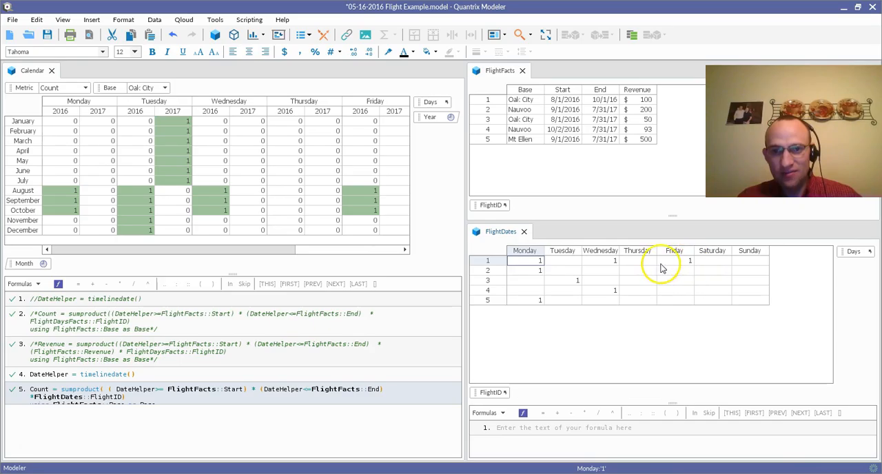
pyautogui.click(58, 191)
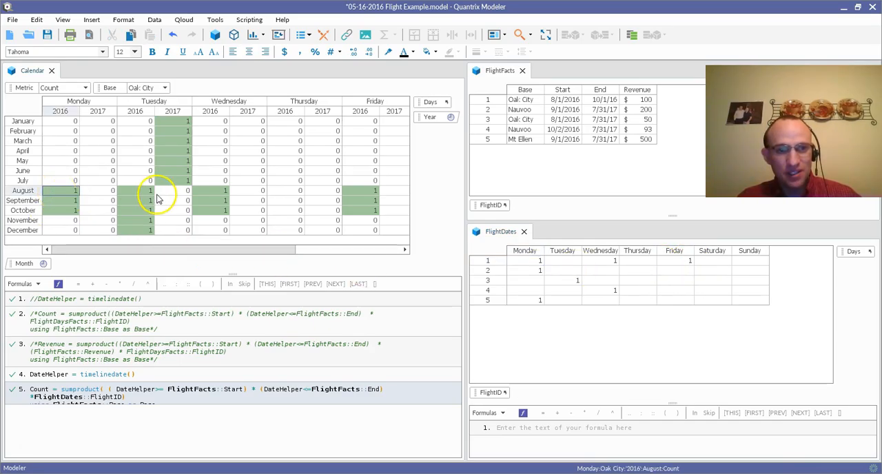
pyautogui.moveTo(211, 193); pyautogui.dragTo(220, 211)
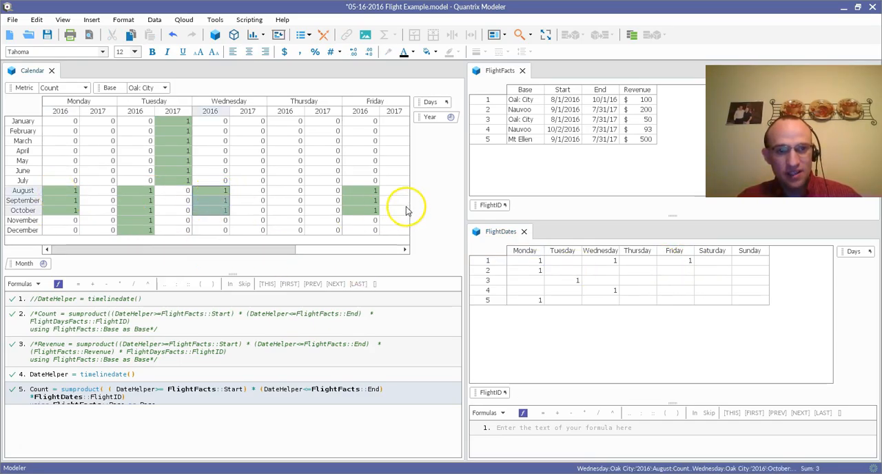
pyautogui.moveTo(371, 191); pyautogui.dragTo(371, 212)
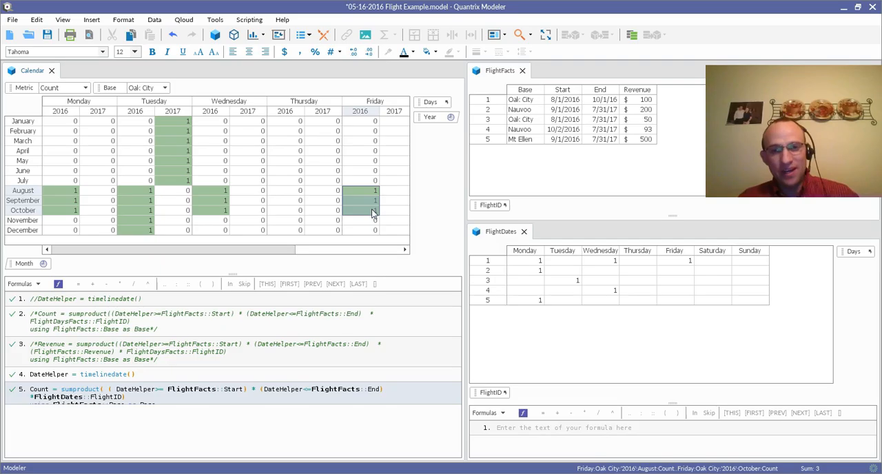
pyautogui.click(522, 121)
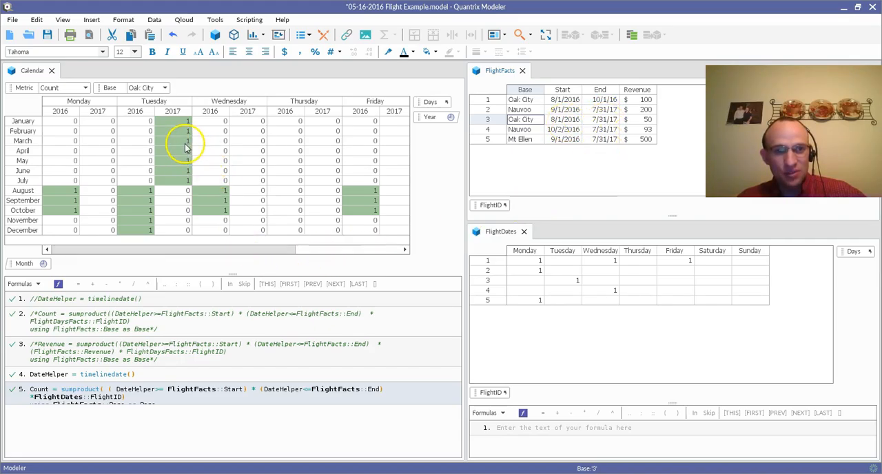
pyautogui.moveTo(143, 191); pyautogui.dragTo(157, 244)
pyautogui.moveTo(176, 121); pyautogui.dragTo(186, 187)
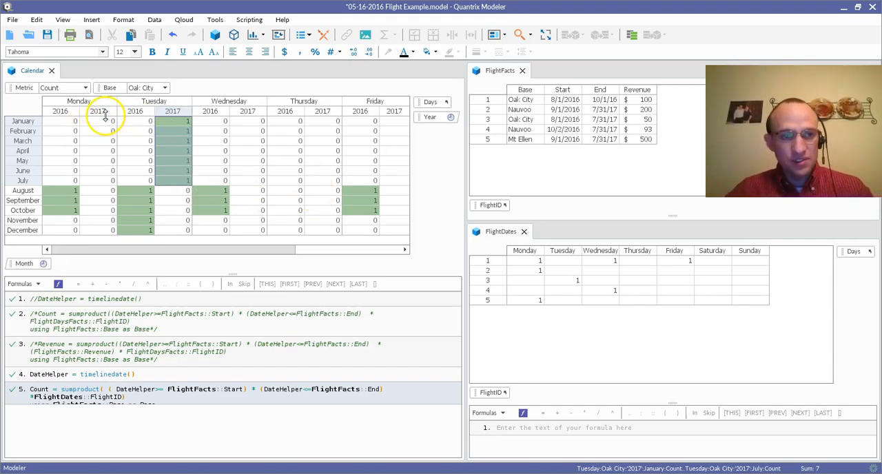
# Step: Review the Revenue amounts of flights 1, 4 and 5 in FlightFacts
pyautogui.click(641, 100)
pyautogui.click(643, 130)
pyautogui.click(643, 140)
pyautogui.click(645, 101)
pyautogui.click(644, 130)
pyautogui.click(646, 141)
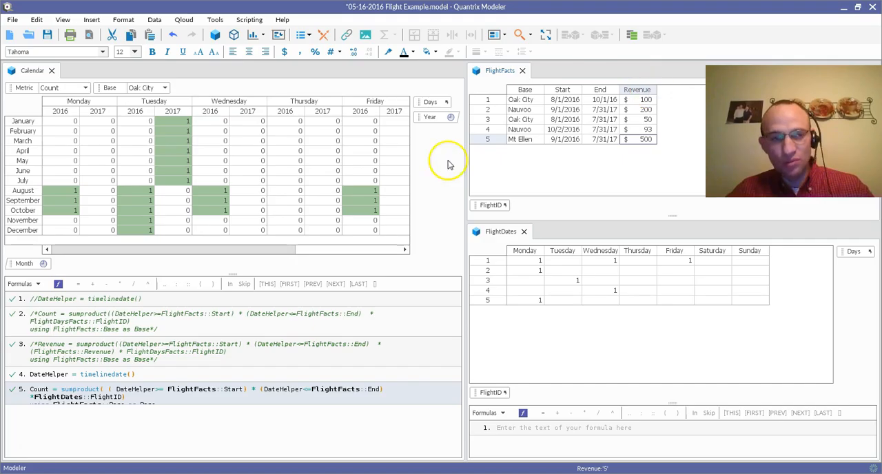
# Step: Move Metric back to the Calendar rows after Month and add an item named Revenue after Count
pyautogui.moveTo(27, 89); pyautogui.dragTo(76, 262)
pyautogui.click(59, 141)
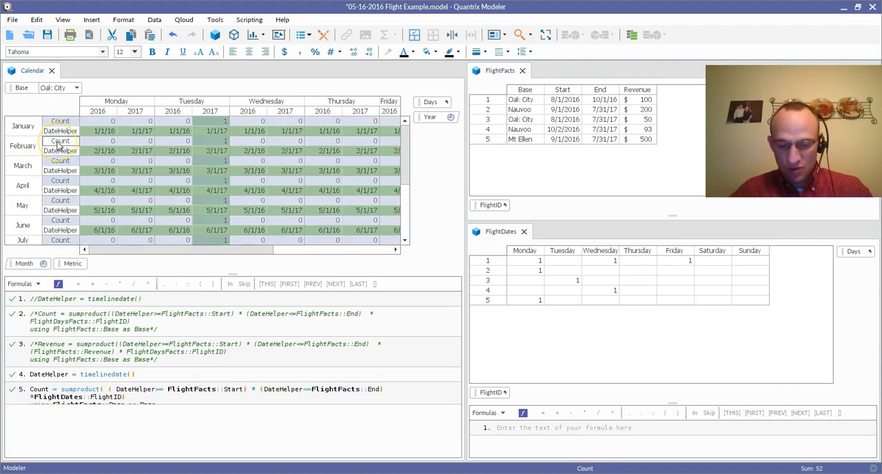
pyautogui.press('Return')
pyautogui.write('Revenue')
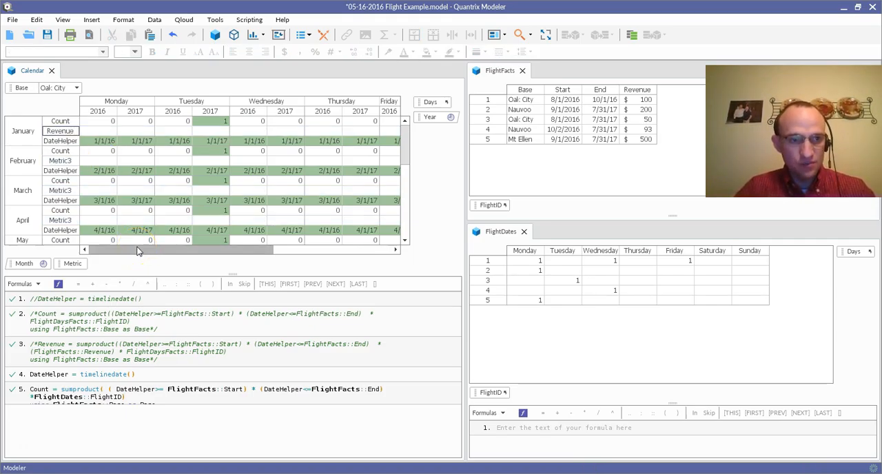
pyautogui.press('Return')
# Step: Copy the Count formula's sumproduct expression and using clause into a new formula for Revenue
pyautogui.click(126, 398)
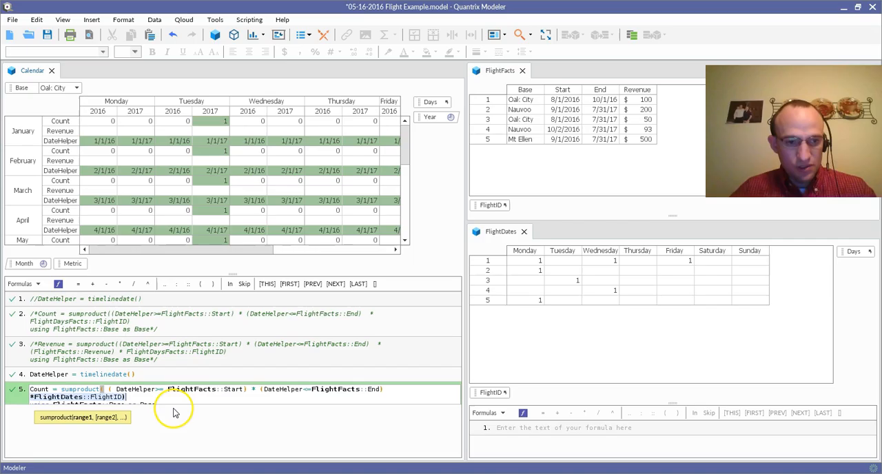
pyautogui.hotkey('ctrl', 'Left')
pyautogui.hotkey('ctrl', 'Left')
pyautogui.hotkey('ctrl', 'Left')
pyautogui.hotkey('ctrl', 'Left')
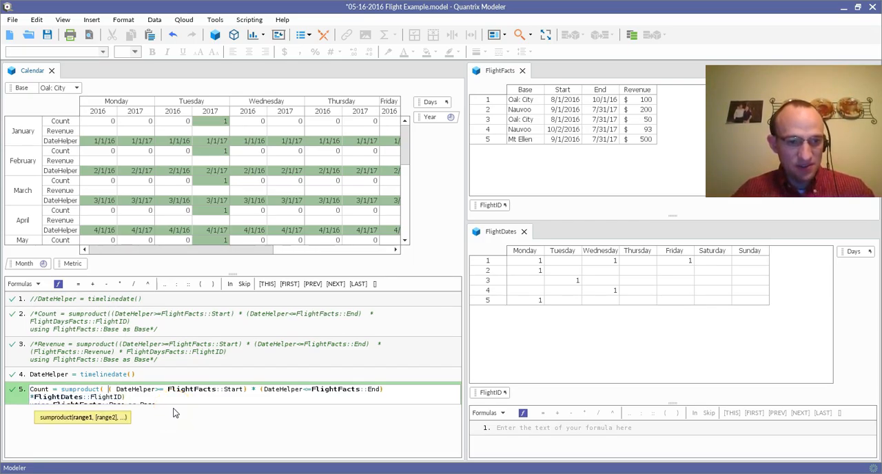
pyautogui.hotkey('shift', 'End')
pyautogui.hotkey('shift', 'Down')
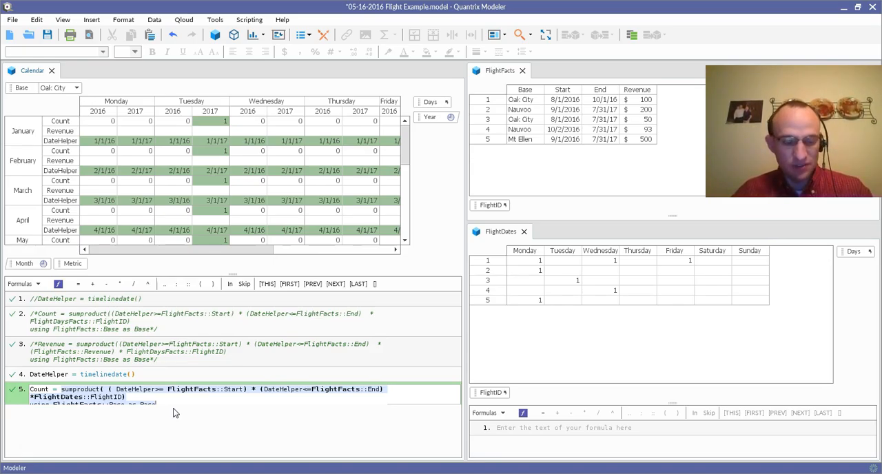
pyautogui.press('Return')
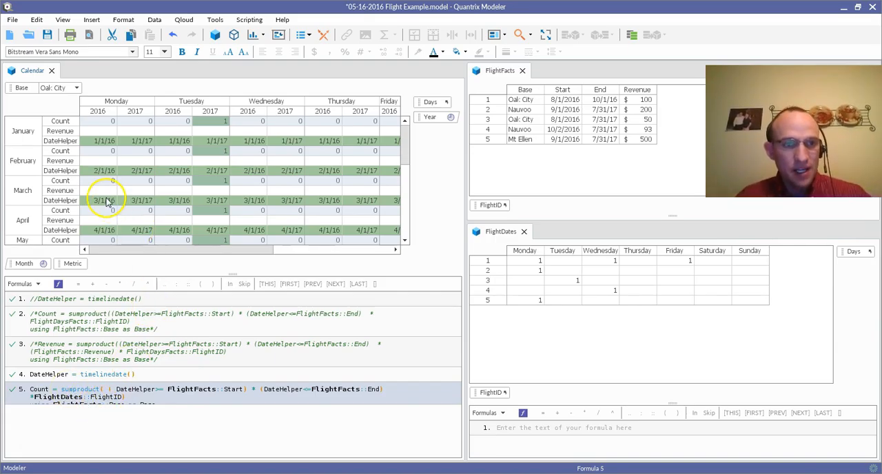
pyautogui.click(66, 132)
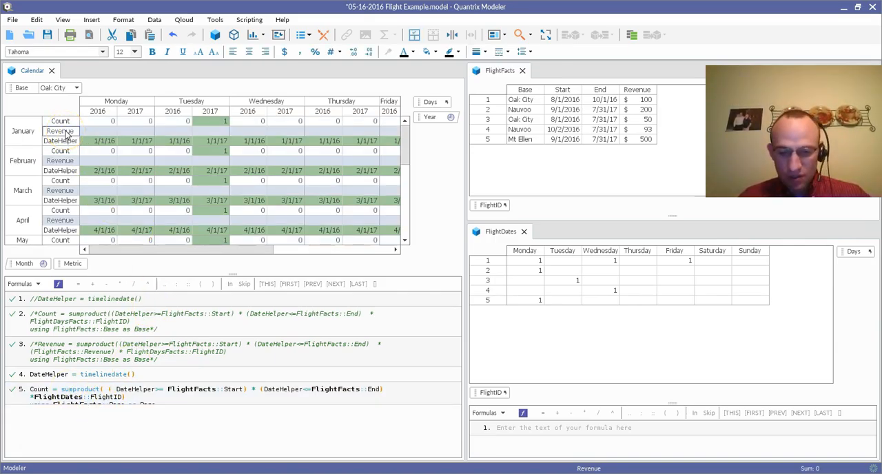
pyautogui.write('=')
pyautogui.write('sumproduct( ( DateHelper>= FlightFacts::Start) * (DateHelper<=FlightFacts::End) *FlightDates::FlightID) using FlightFacts::Base as Base')
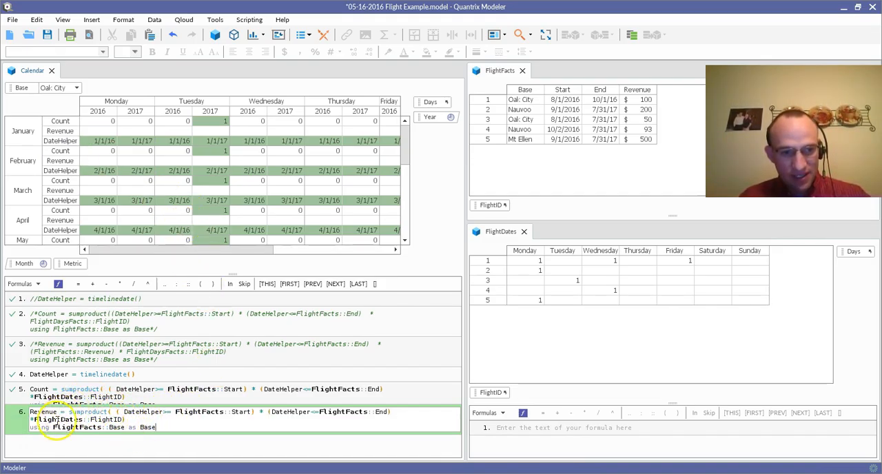
# Step: Add the factor (FlightFacts::Revenue) to the Revenue sumproduct formula before FlightDates::FlightID and commit the formula
pyautogui.click(397, 413)
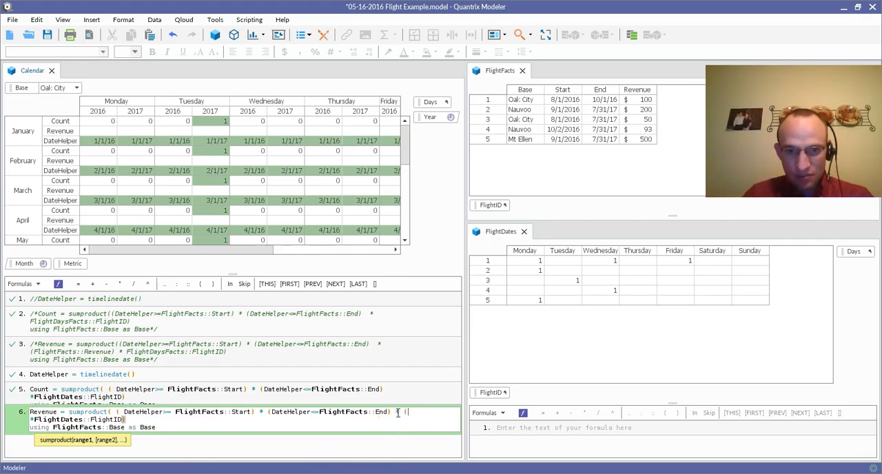
pyautogui.click(634, 95)
pyautogui.write(')')
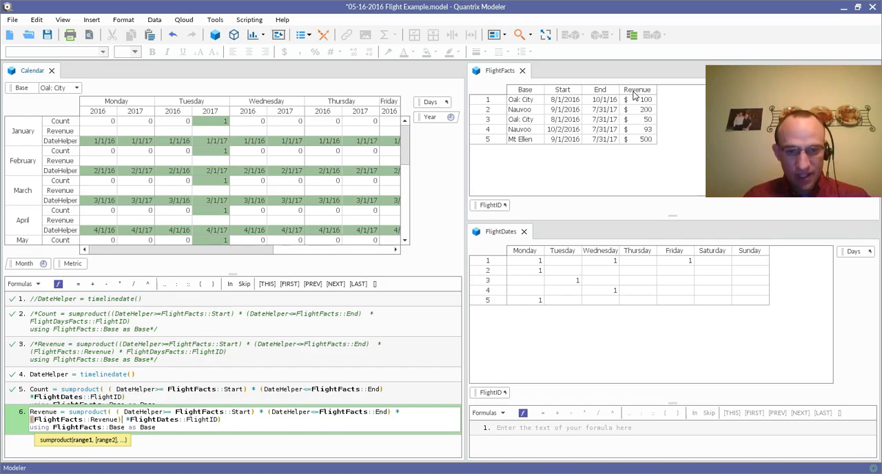
pyautogui.press('Return')
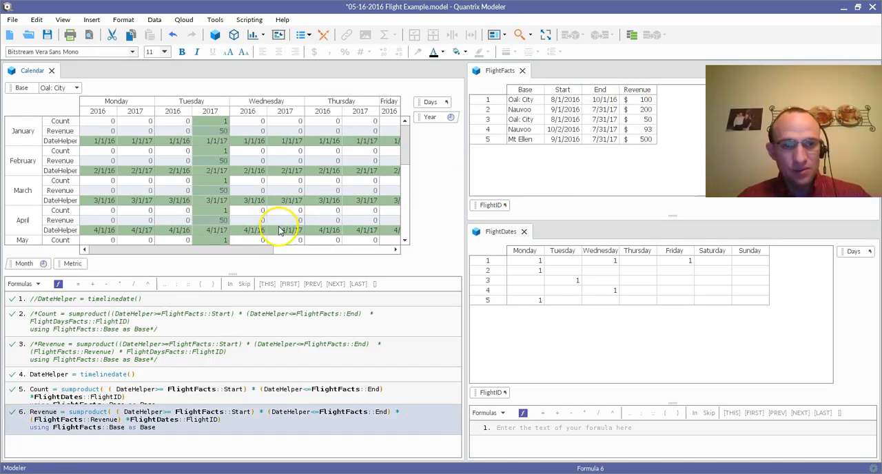
# Step: Collapse the Calendar formula area, move Metric to the filters beside Base, and filter the Calendar to Revenue
pyautogui.click(232, 276)
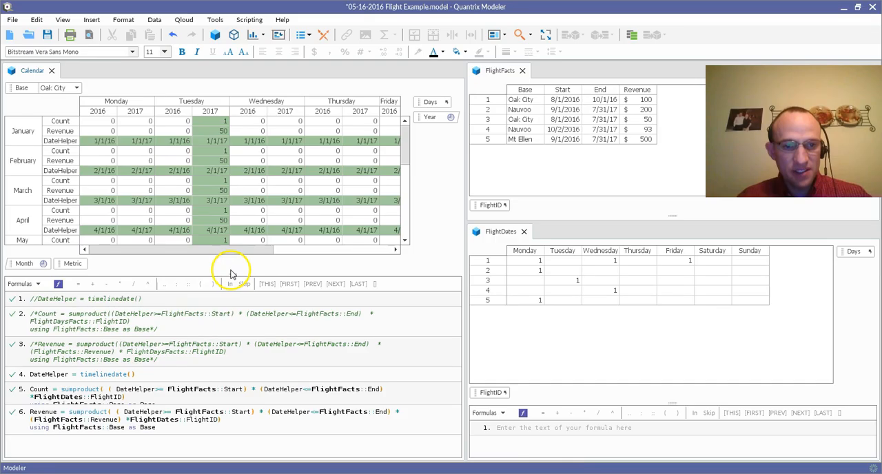
pyautogui.click(233, 277)
pyautogui.moveTo(75, 443); pyautogui.dragTo(122, 85)
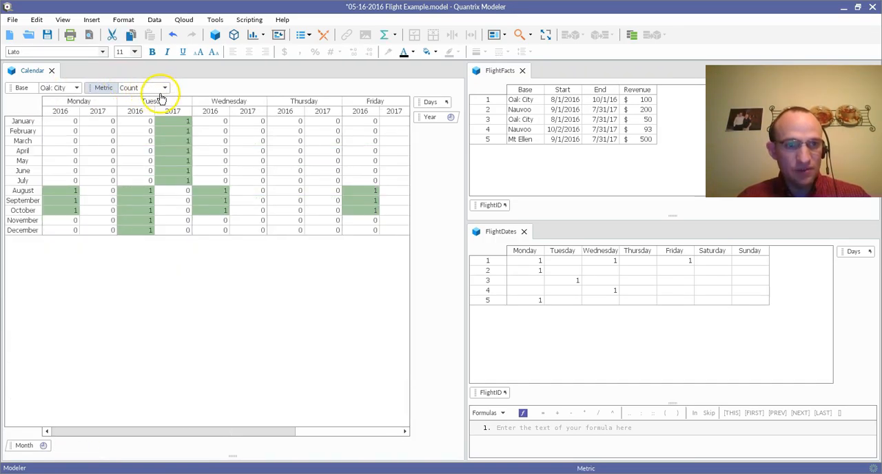
pyautogui.click(165, 92)
pyautogui.click(165, 92)
pyautogui.click(162, 90)
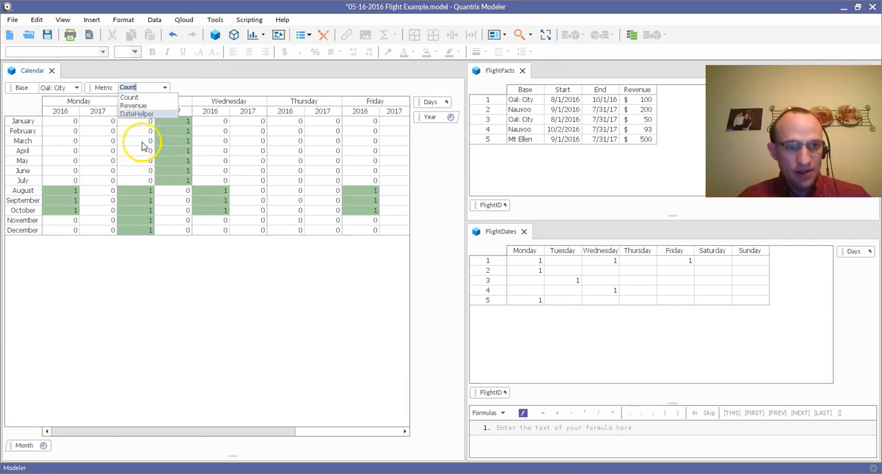
pyautogui.click(146, 105)
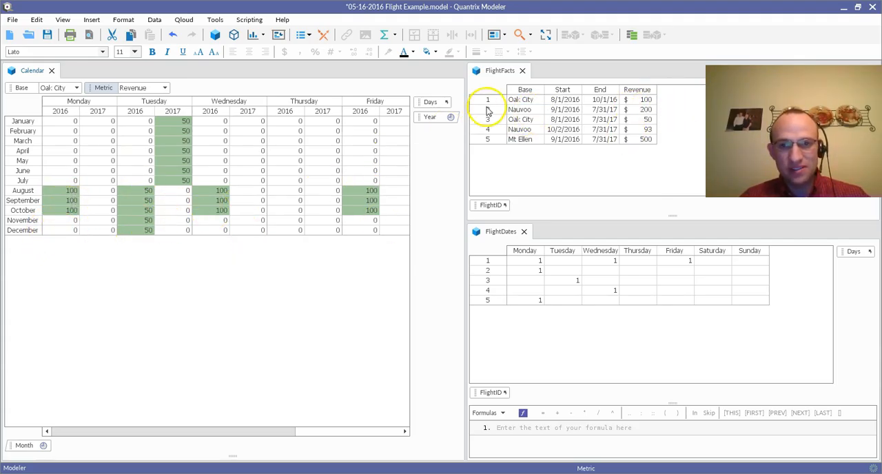
# Step: Schedule the 50-dollar Oak City flight 3 on Monday as well by entering 1 in its FlightDates cell
pyautogui.click(638, 121)
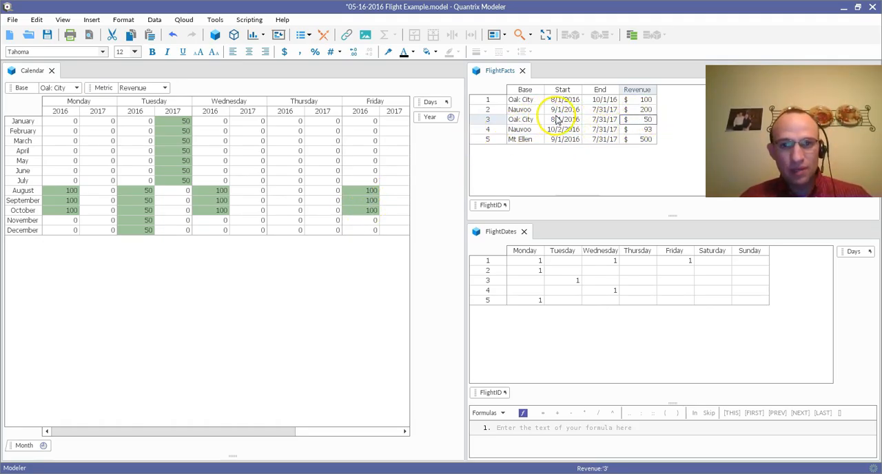
pyautogui.click(536, 282)
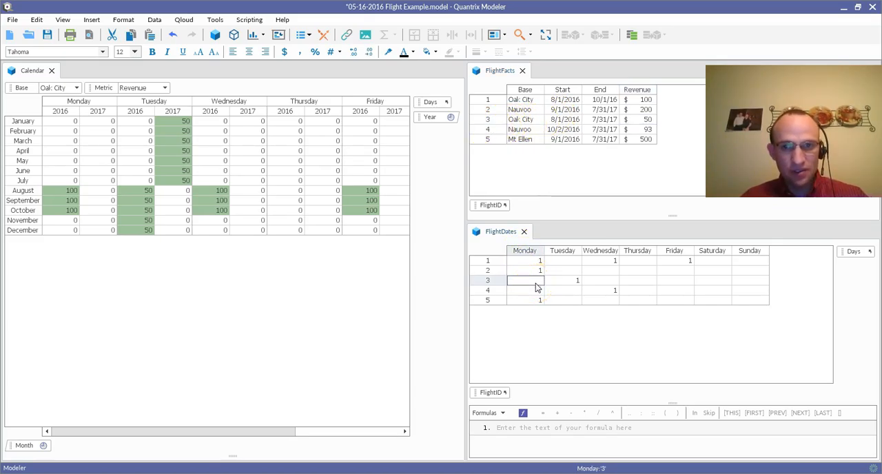
pyautogui.write('1')
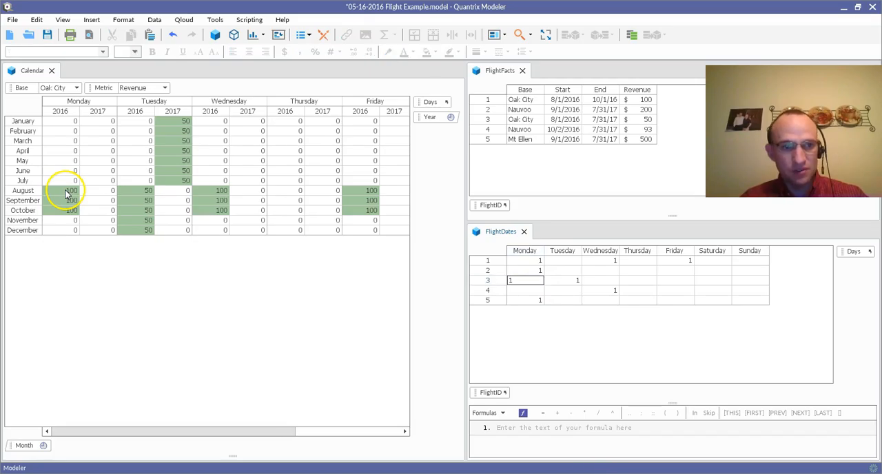
pyautogui.press('Return')
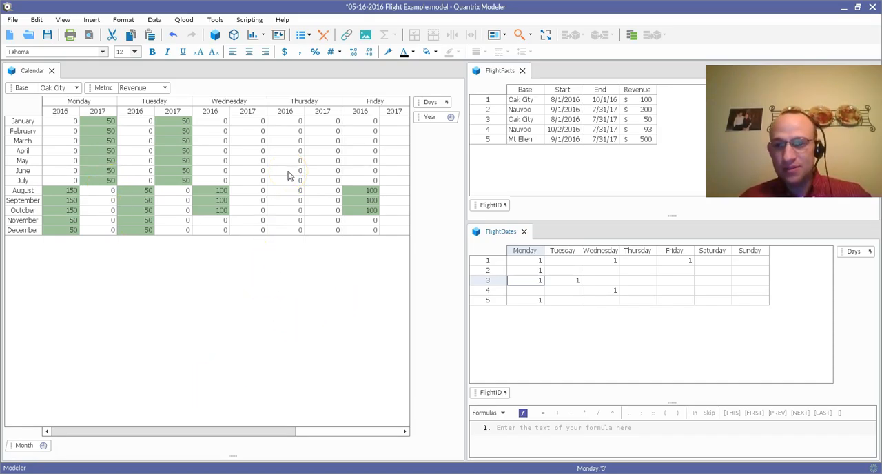
# Step: Switch from Quantrix Modeler to another open application window
pyautogui.hotkey('alt', 'Tab')
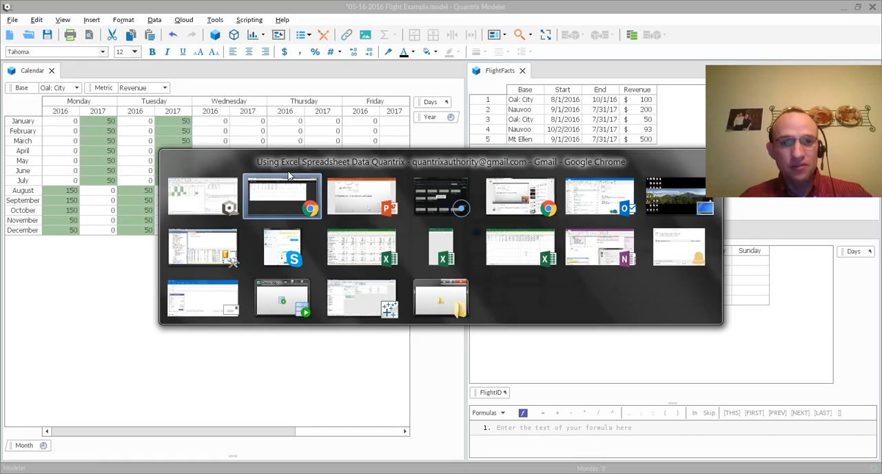